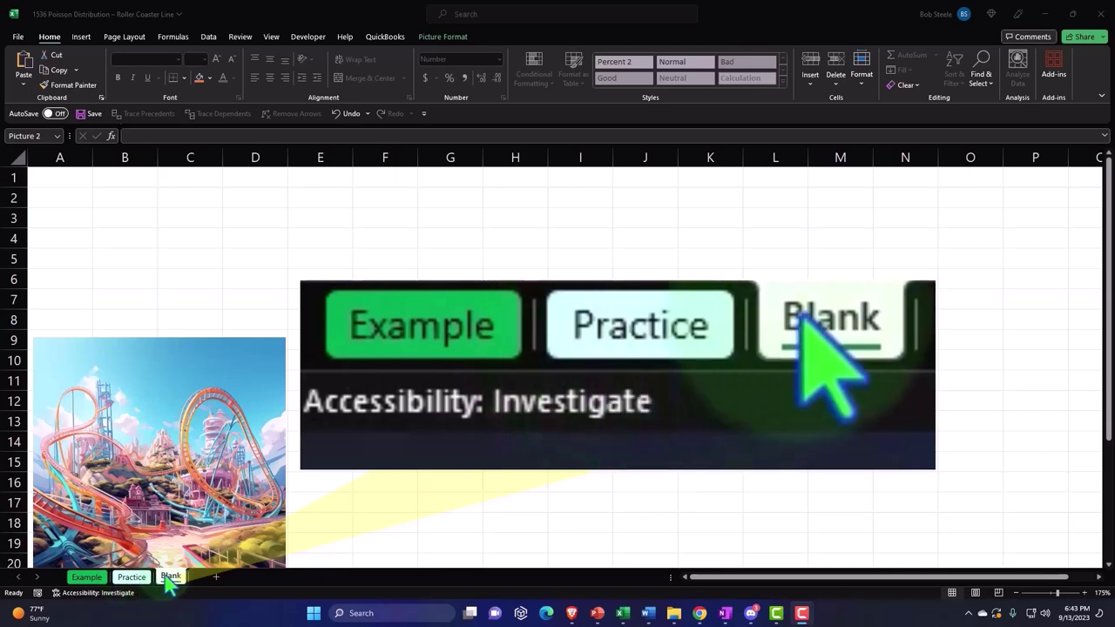
# Select the roller-coaster picture on the Blank sheet
pyautogui.click(195, 458)
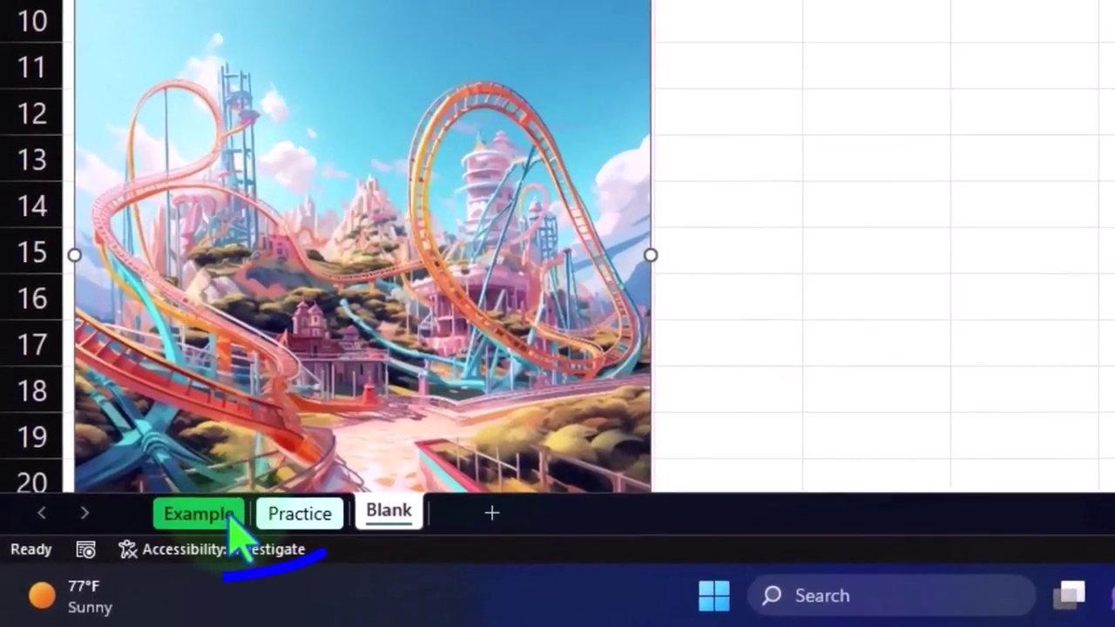
# Review the Example sheet's p(x) table for x = 0–18 at mean 2.75 and its chart
pyautogui.click(228, 515)
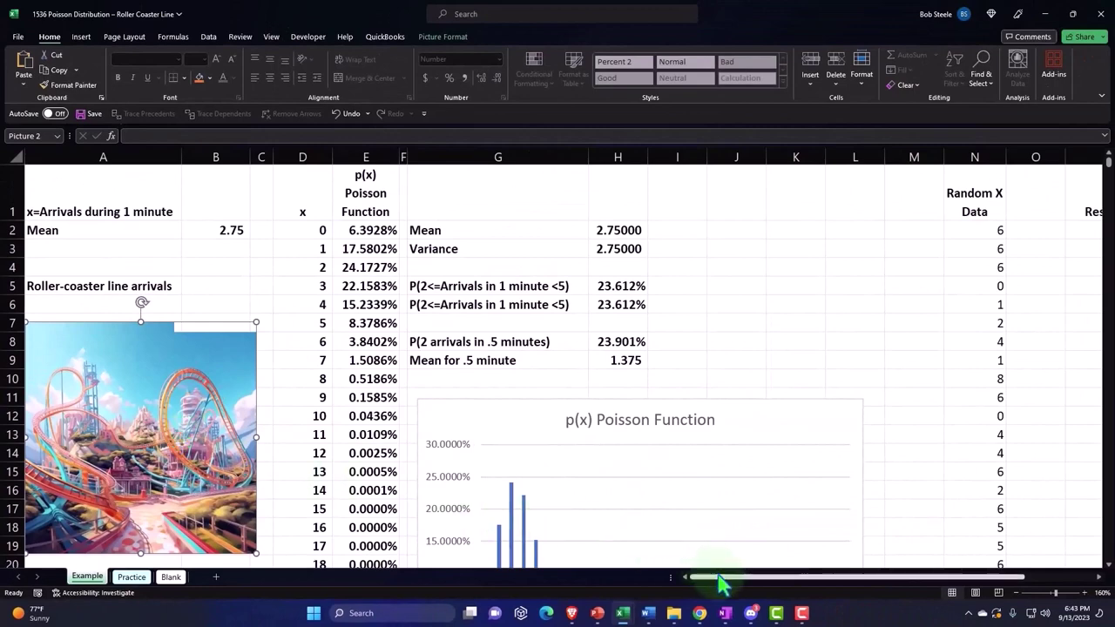
pyautogui.moveTo(718, 581); pyautogui.dragTo(808, 585)
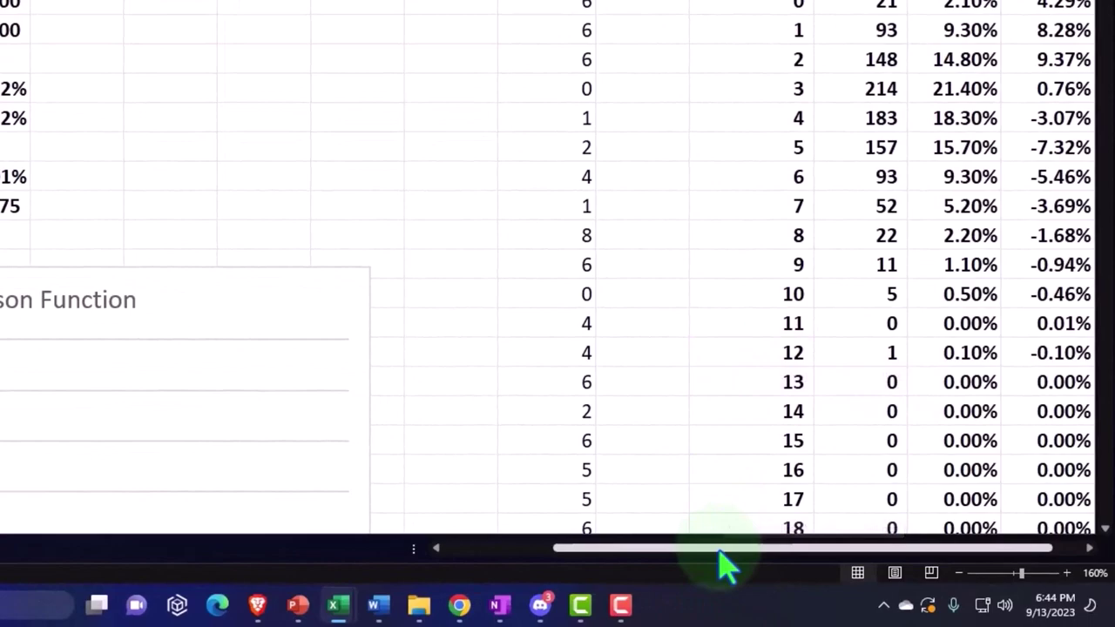
pyautogui.moveTo(720, 550); pyautogui.dragTo(582, 574)
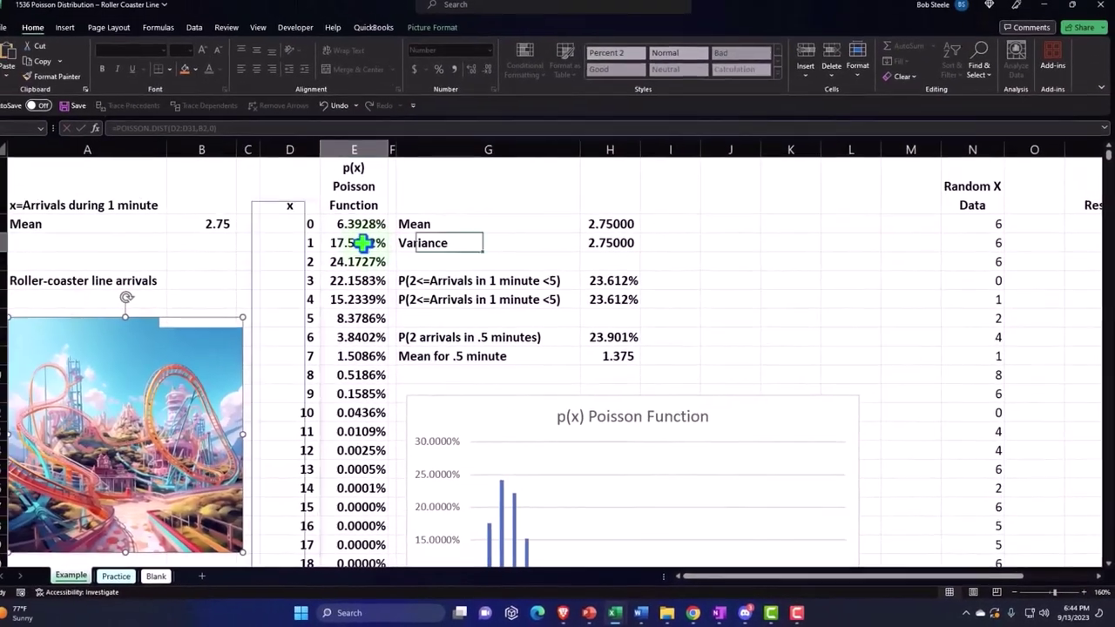
# Make an empty edit in cell E3 of the p(x) column
pyautogui.click(65, 94)
pyautogui.press('BackSpace')
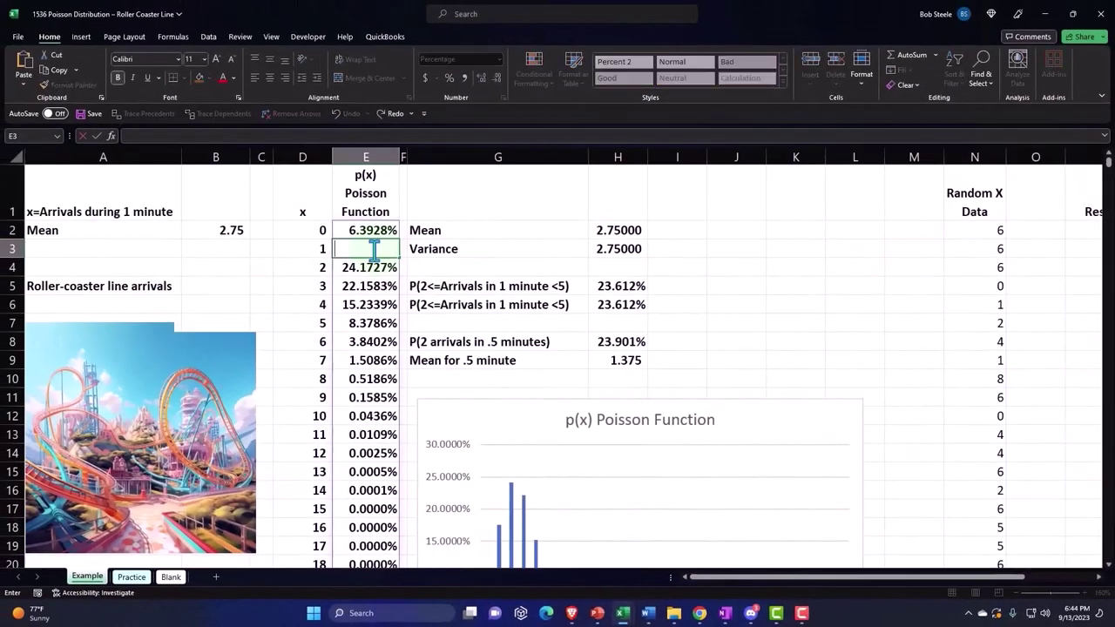
pyautogui.press('Return')
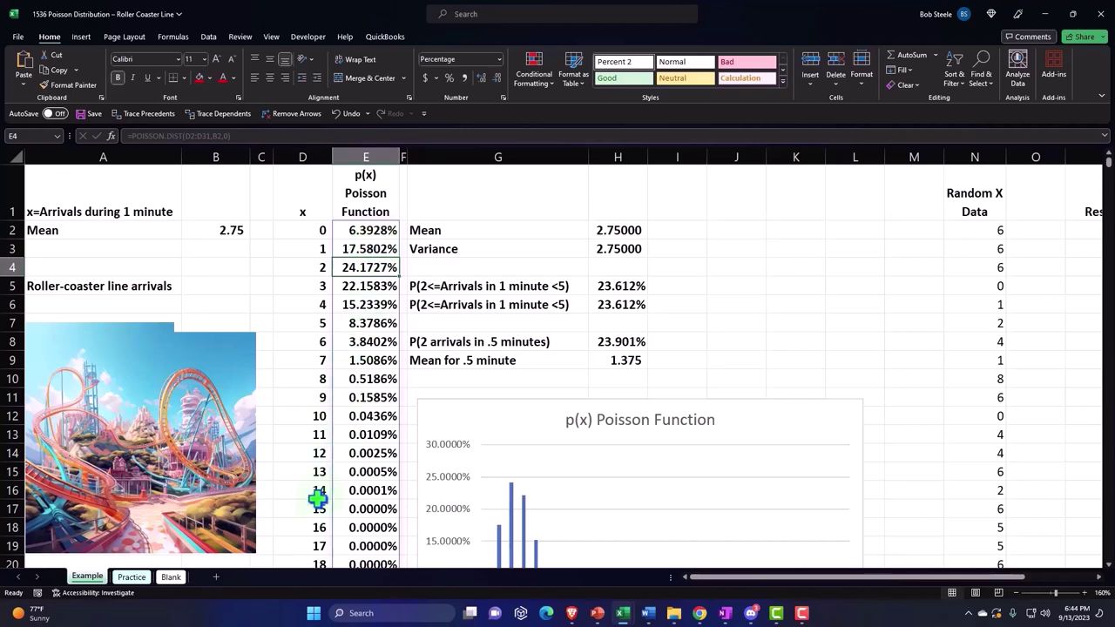
# Go back to the Blank sheet, deselect the picture, and discard a stray X typed in A1
pyautogui.click(173, 581)
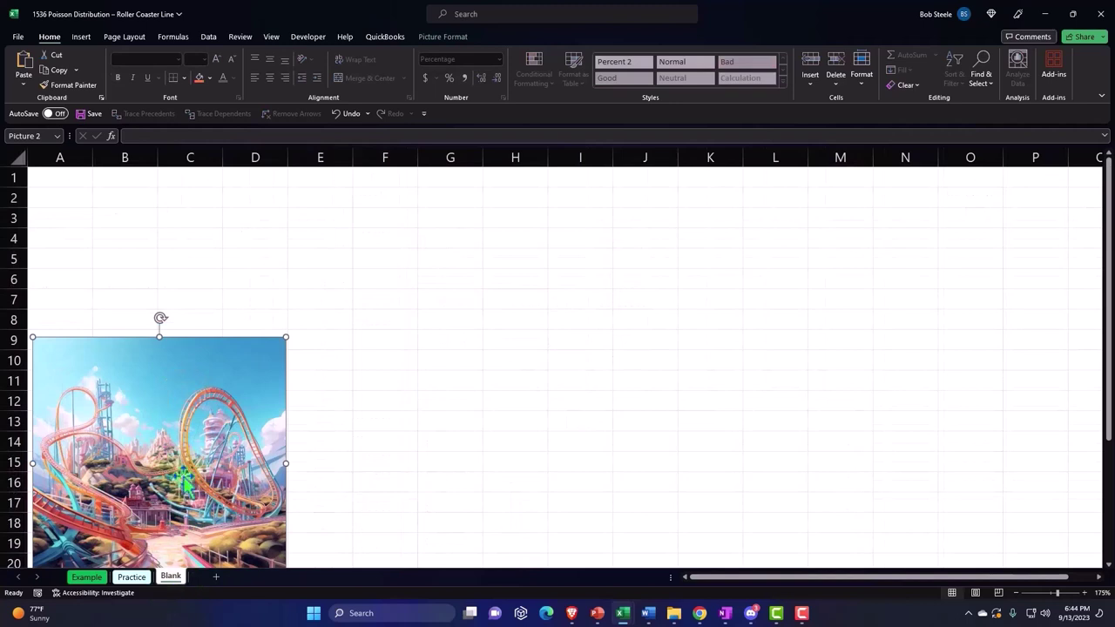
pyautogui.click(134, 227)
pyautogui.click(61, 177)
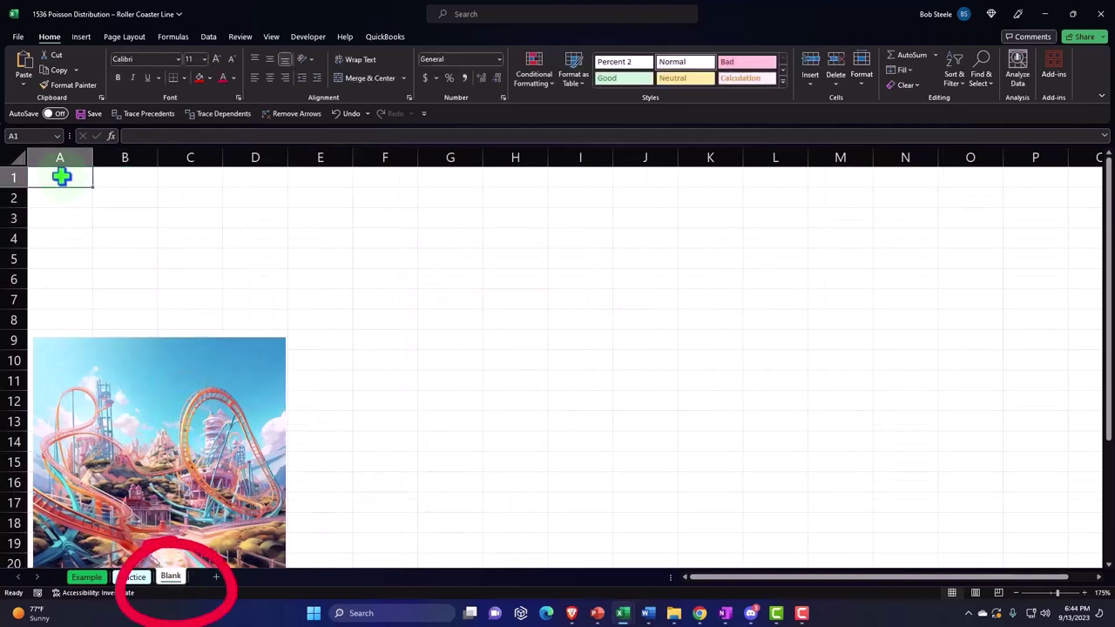
pyautogui.write('X')
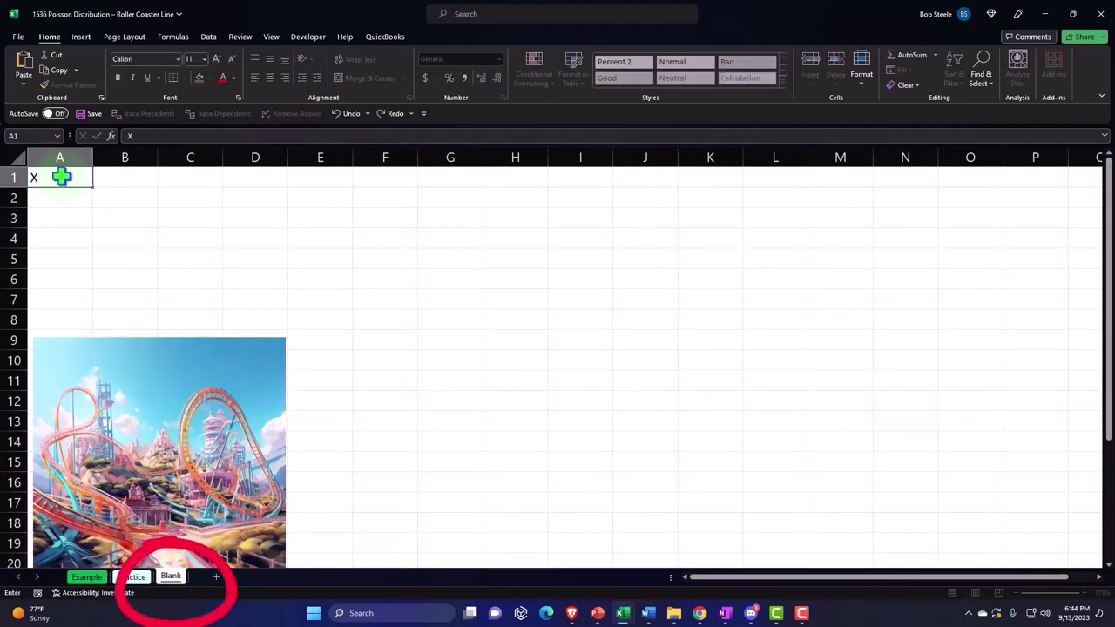
pyautogui.press('BackSpace')
pyautogui.click(78, 219)
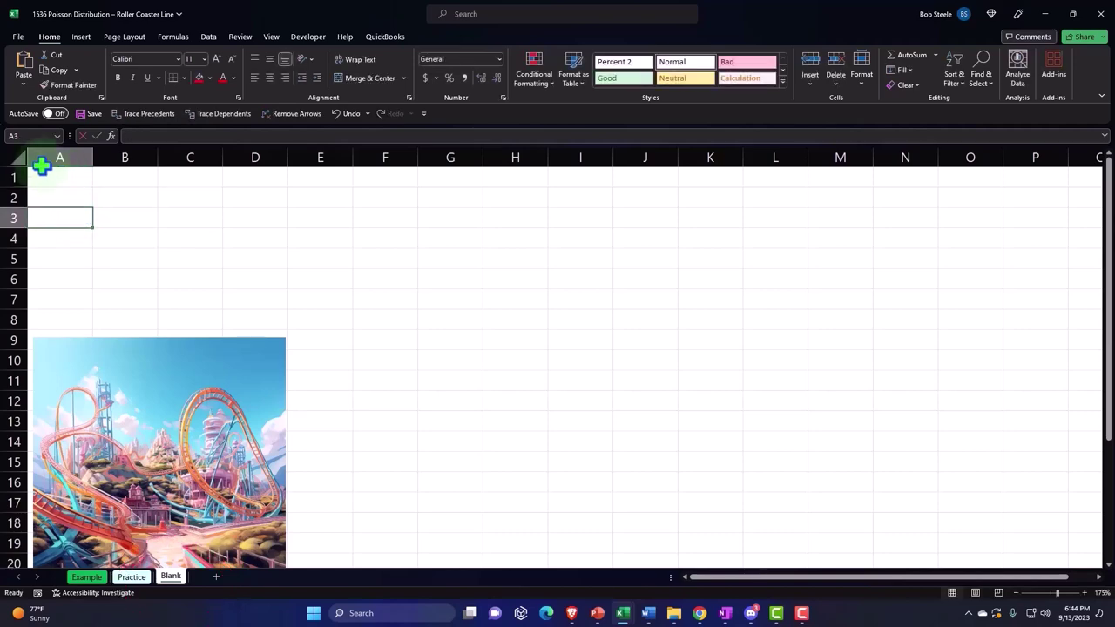
# Format all cells as Currency with symbol None, 0 decimal places, and red parenthesized negatives
pyautogui.click(18, 157)
pyautogui.rightClick(225, 217)
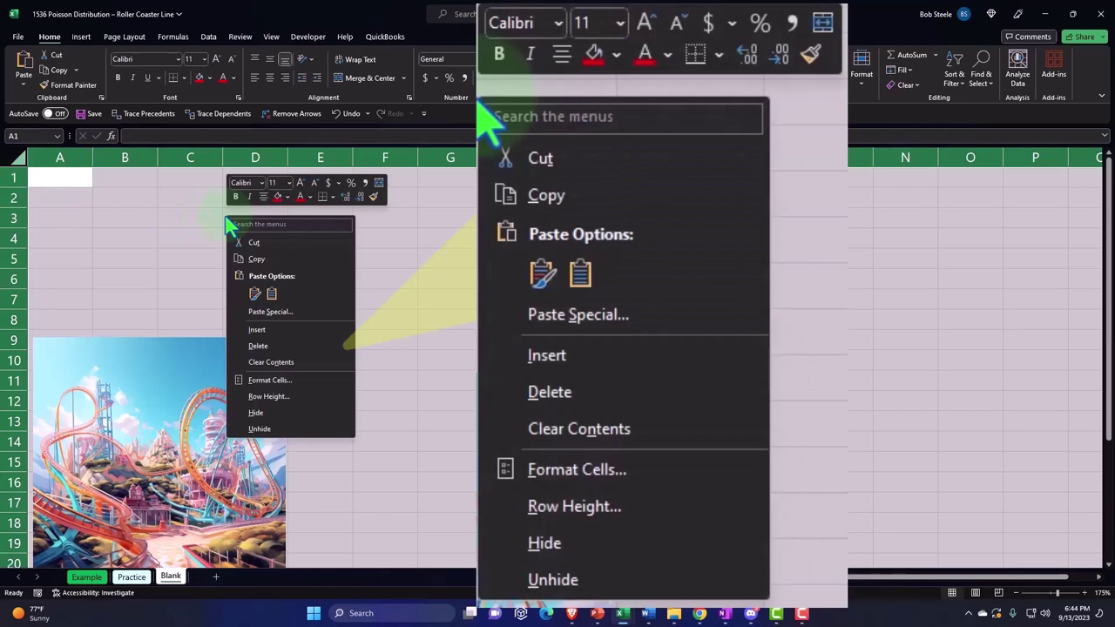
pyautogui.click(279, 382)
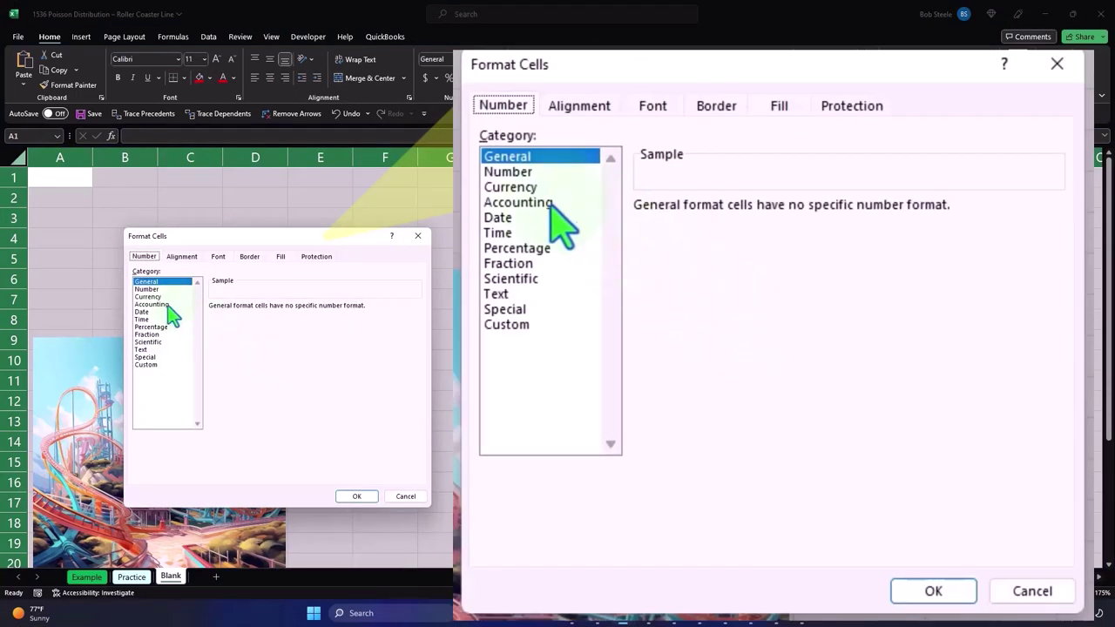
pyautogui.click(166, 305)
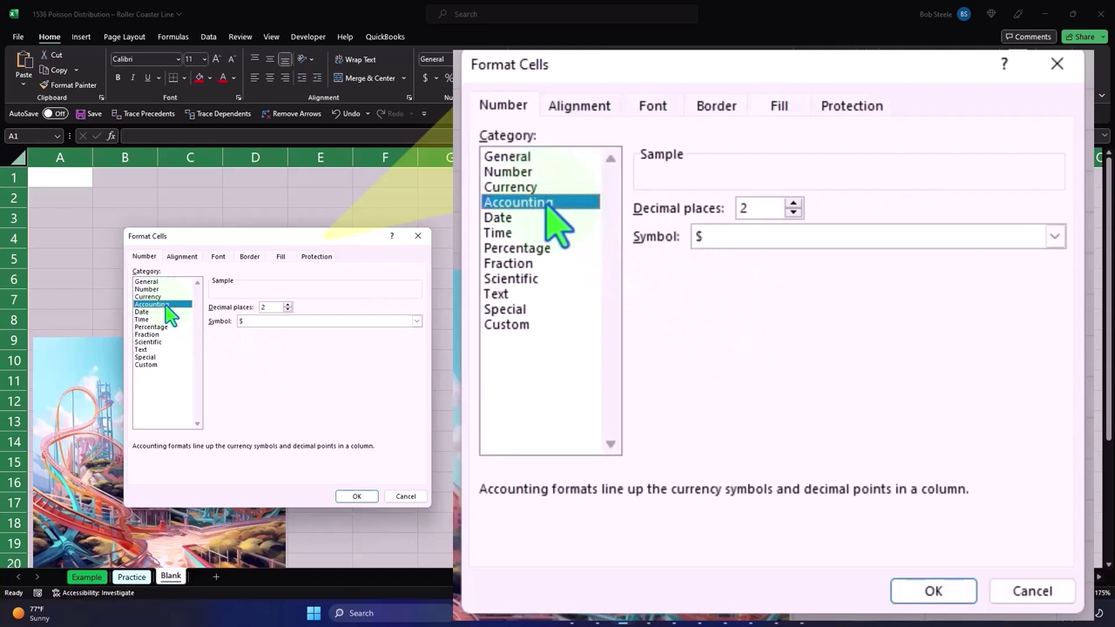
pyautogui.click(160, 297)
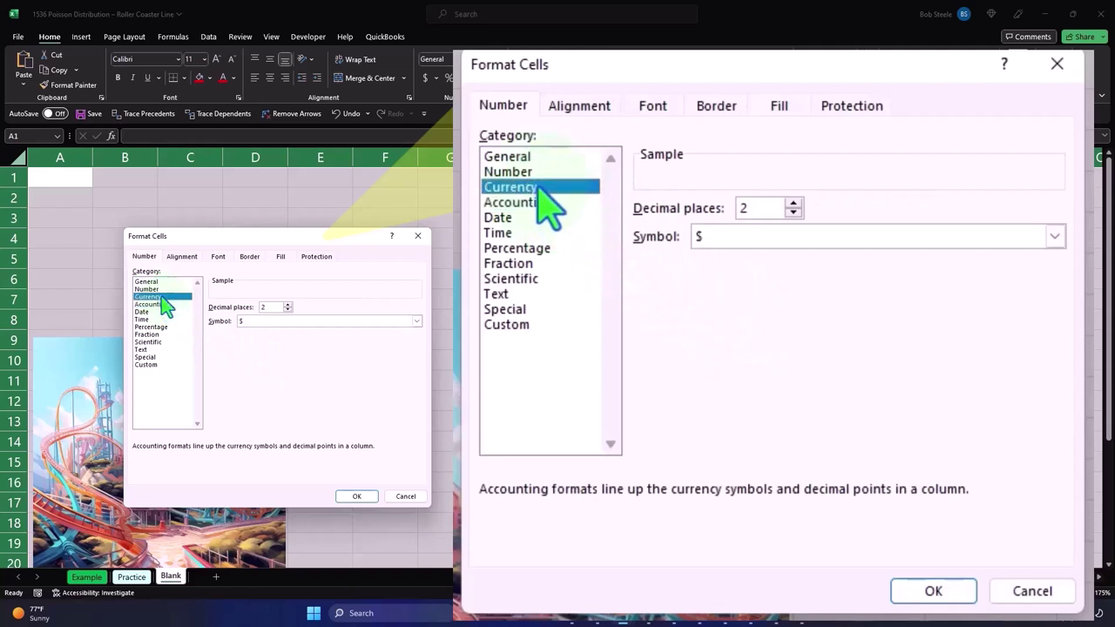
pyautogui.click(233, 366)
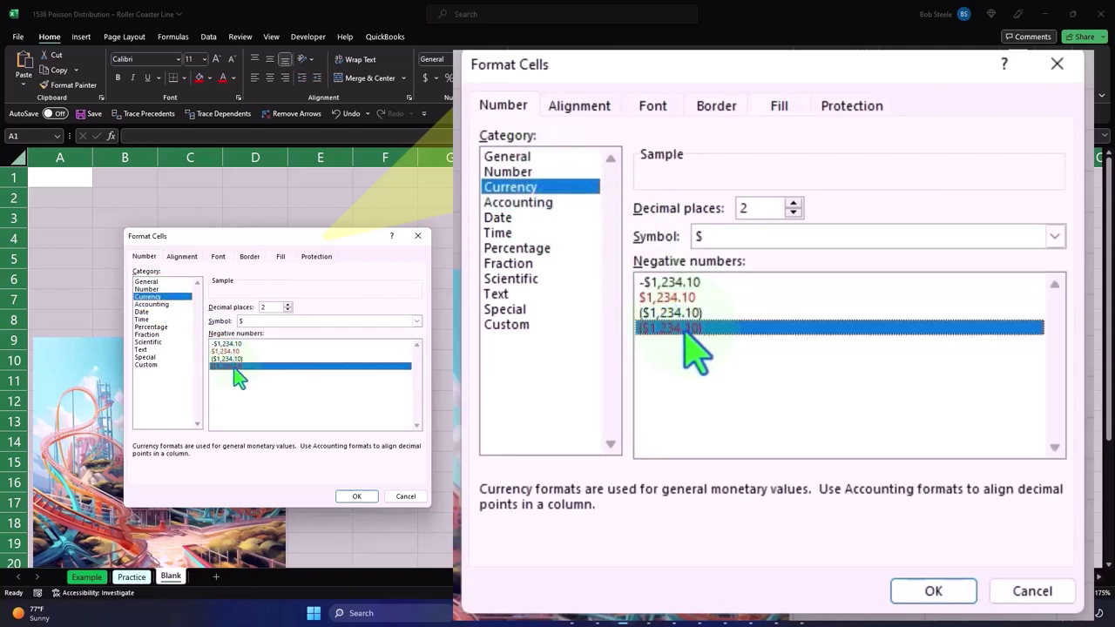
pyautogui.click(416, 320)
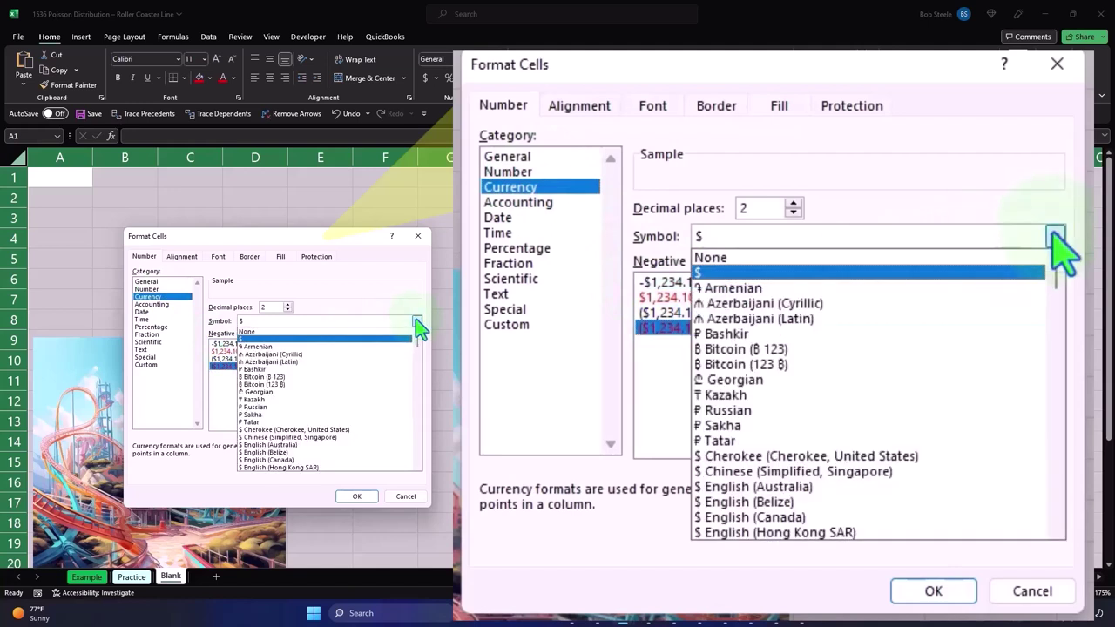
pyautogui.click(403, 331)
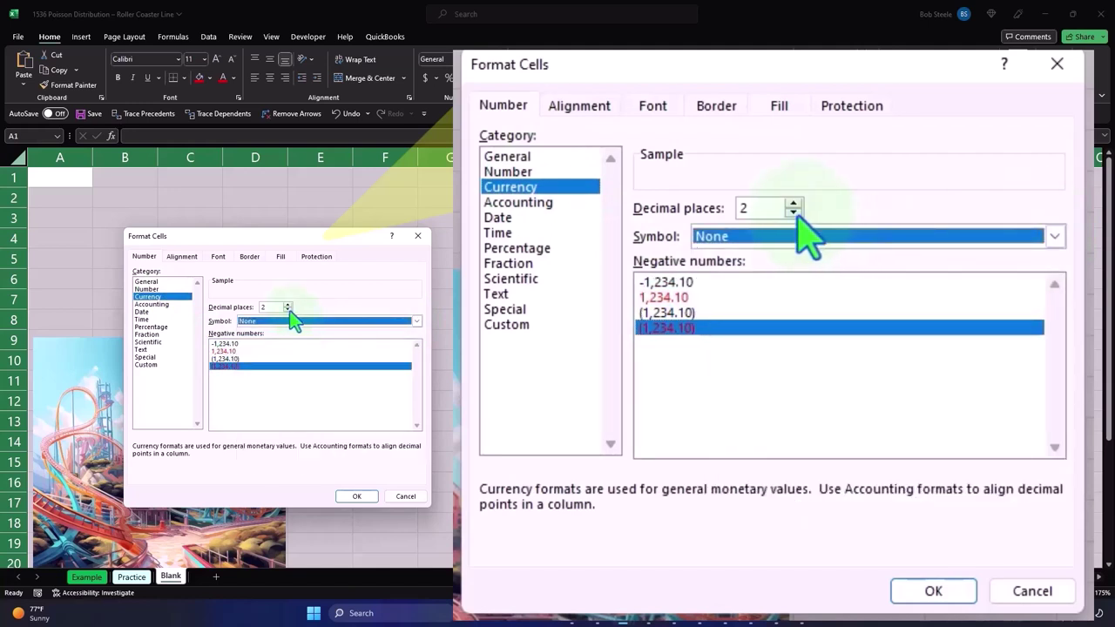
pyautogui.click(288, 310)
pyautogui.click(288, 310)
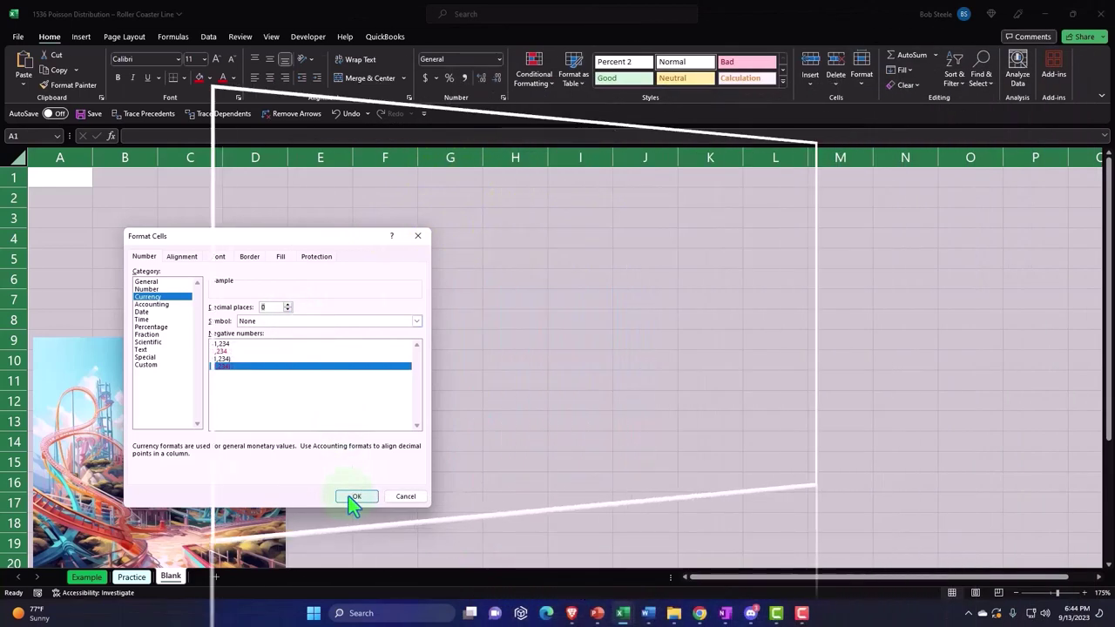
pyautogui.click(352, 497)
pyautogui.click(380, 443)
# Enter the heading 'X= arrivals durring 1 minute' in cell A2
pyautogui.scroll(2, 380, 444)
pyautogui.scroll(2, 380, 444)
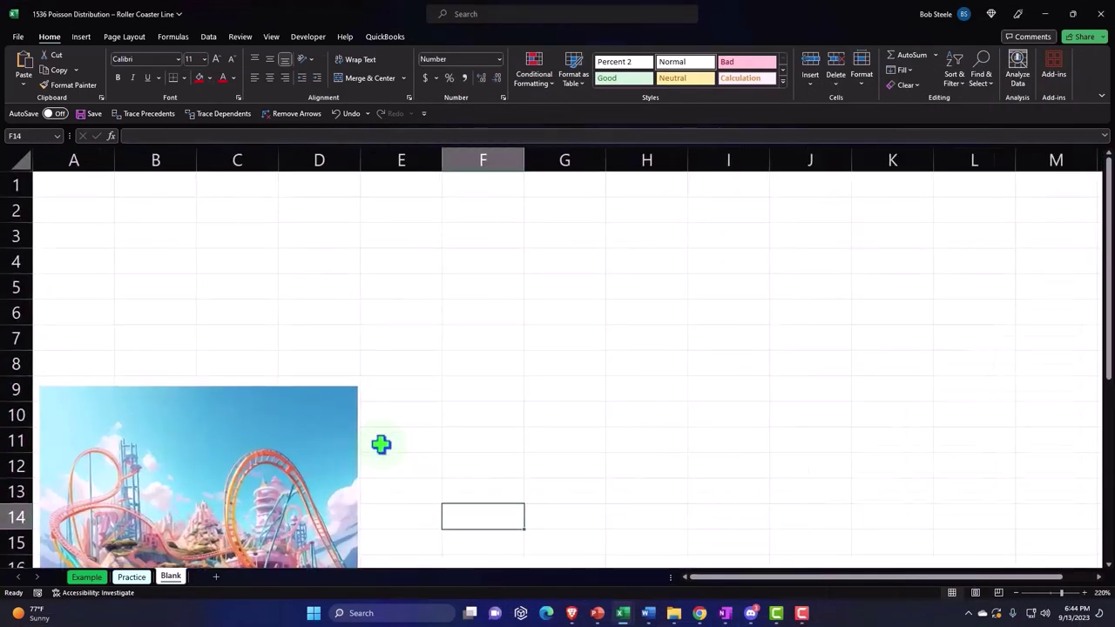
pyautogui.scroll(1, 380, 446)
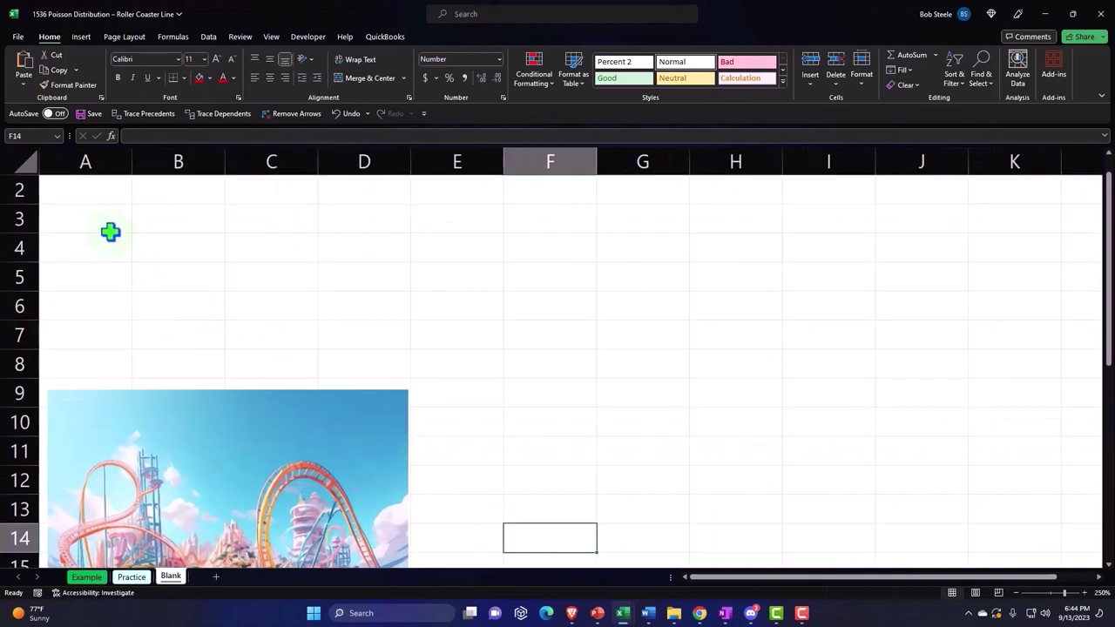
pyautogui.click(85, 192)
pyautogui.write('X=')
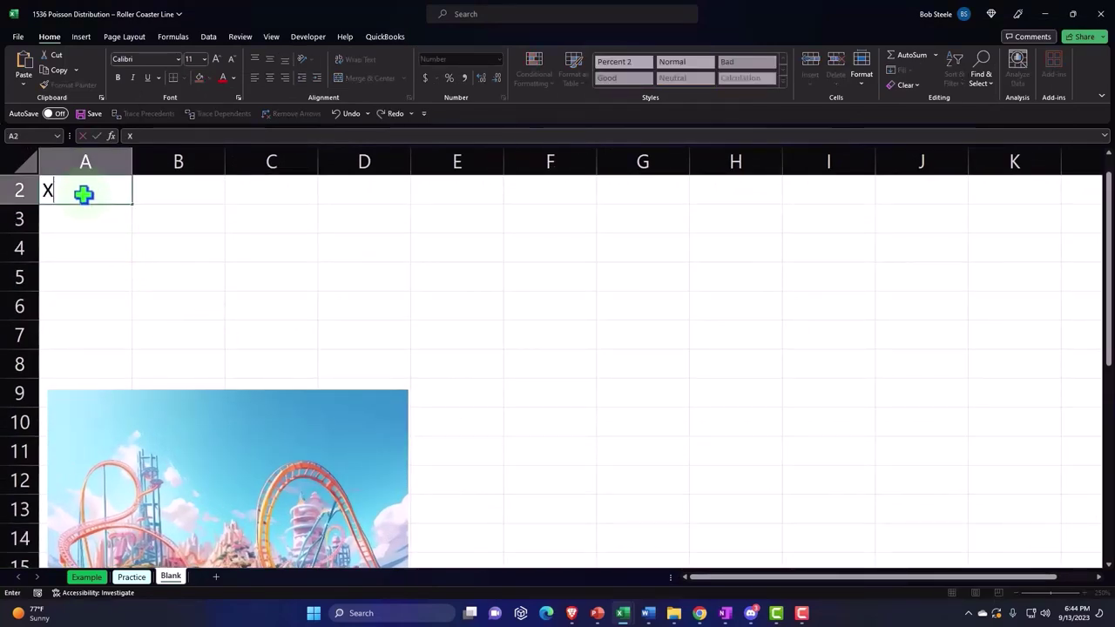
pyautogui.write(' arri')
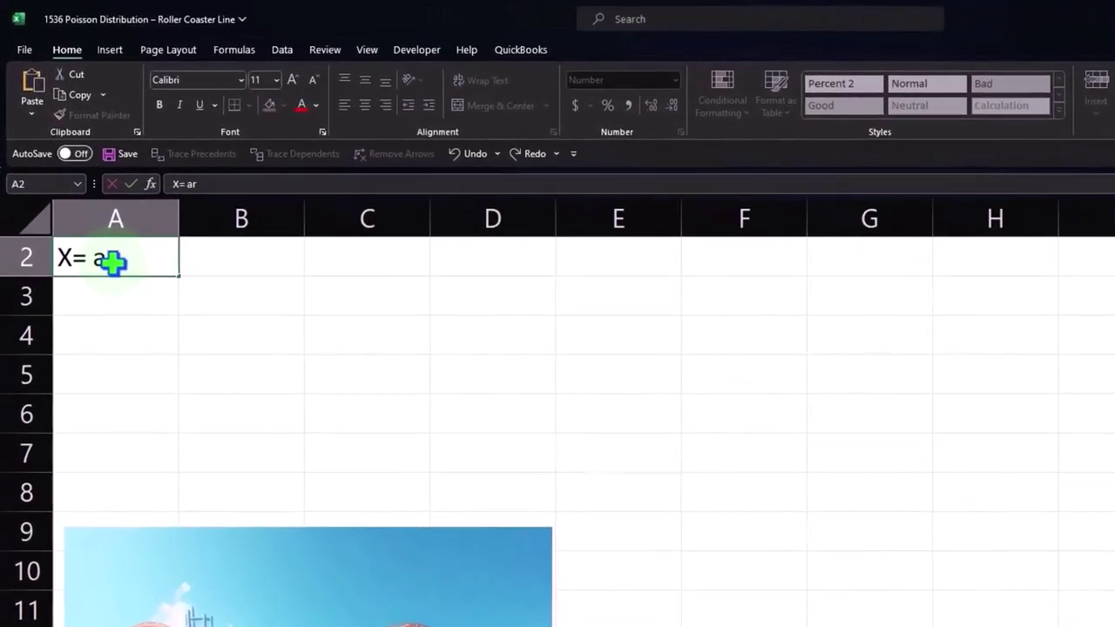
pyautogui.write('val')
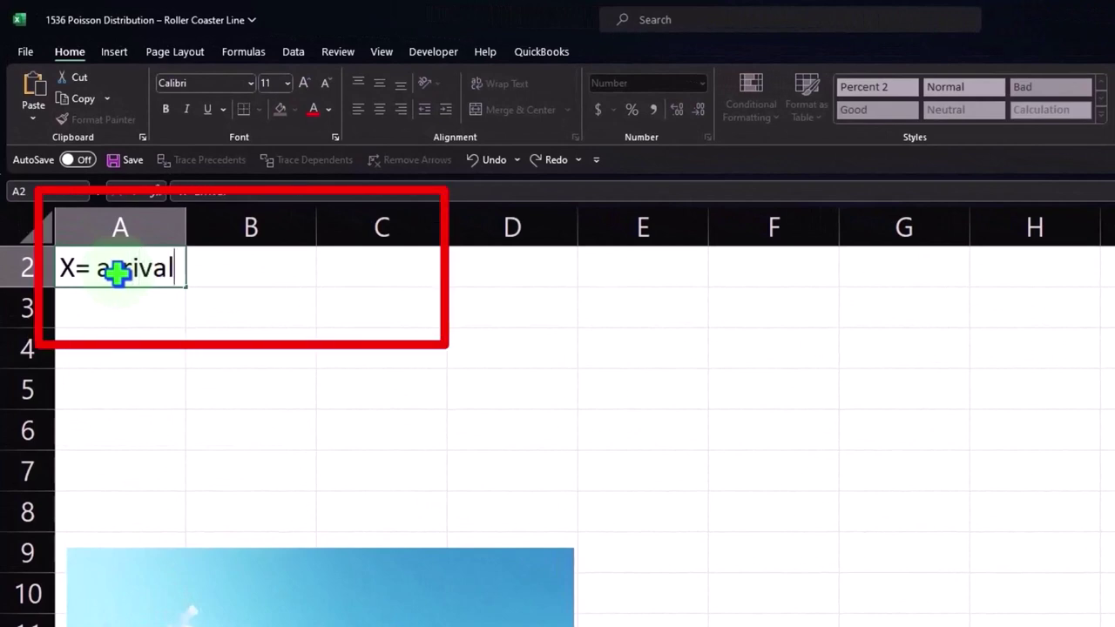
pyautogui.write('s durring 12')
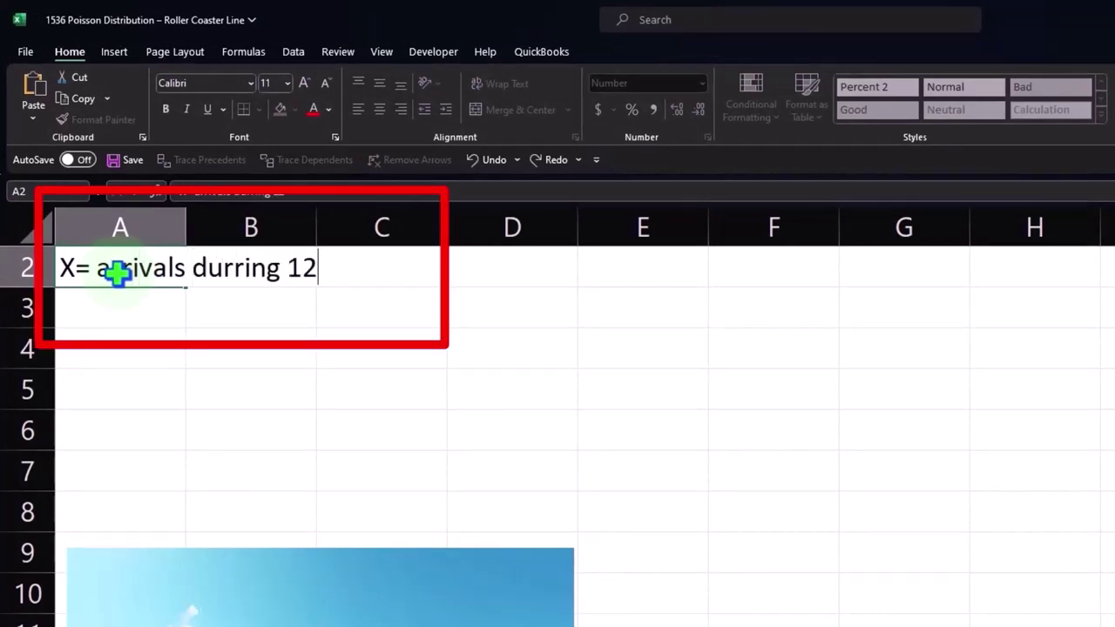
pyautogui.press('BackSpace')
pyautogui.write('minute')
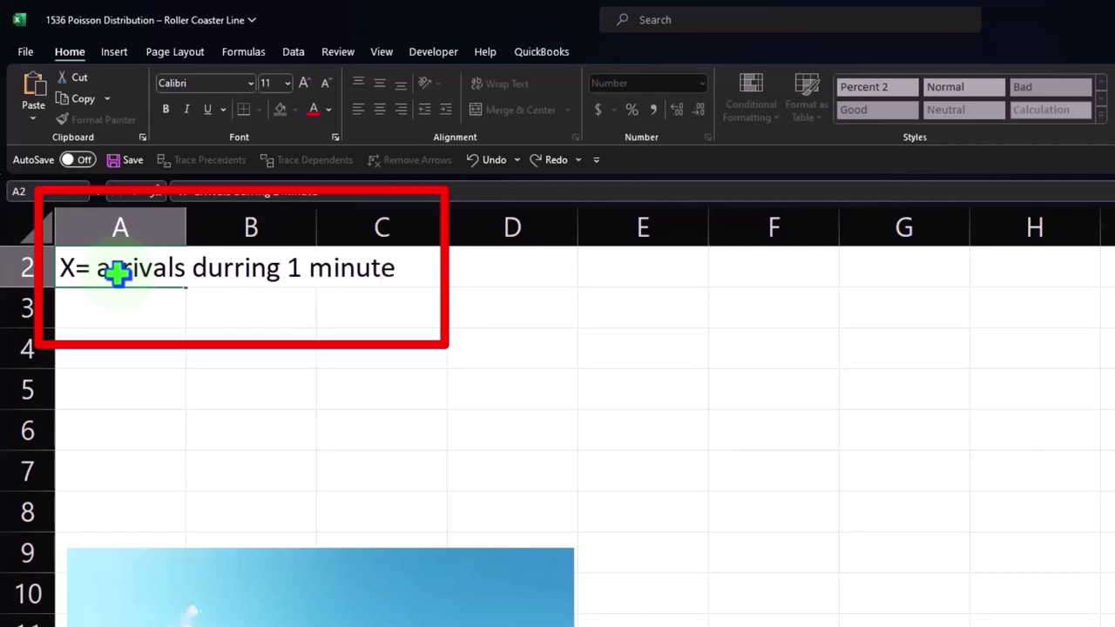
pyautogui.press('Return')
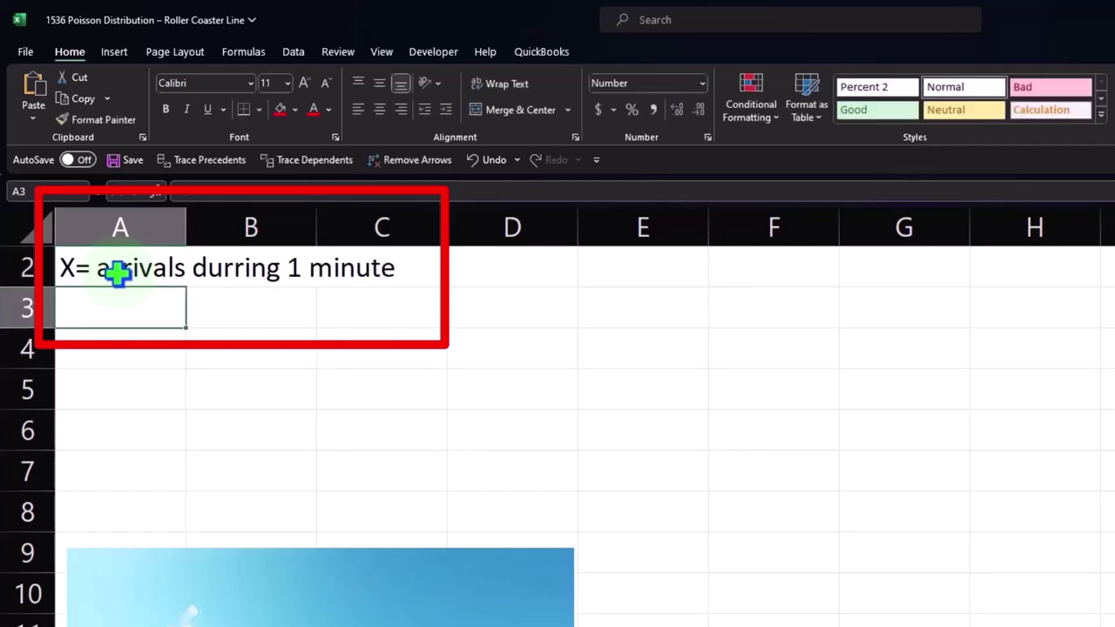
# Bold the whole sheet and enter 'Roller coster ride line' in A4
pyautogui.click(33, 232)
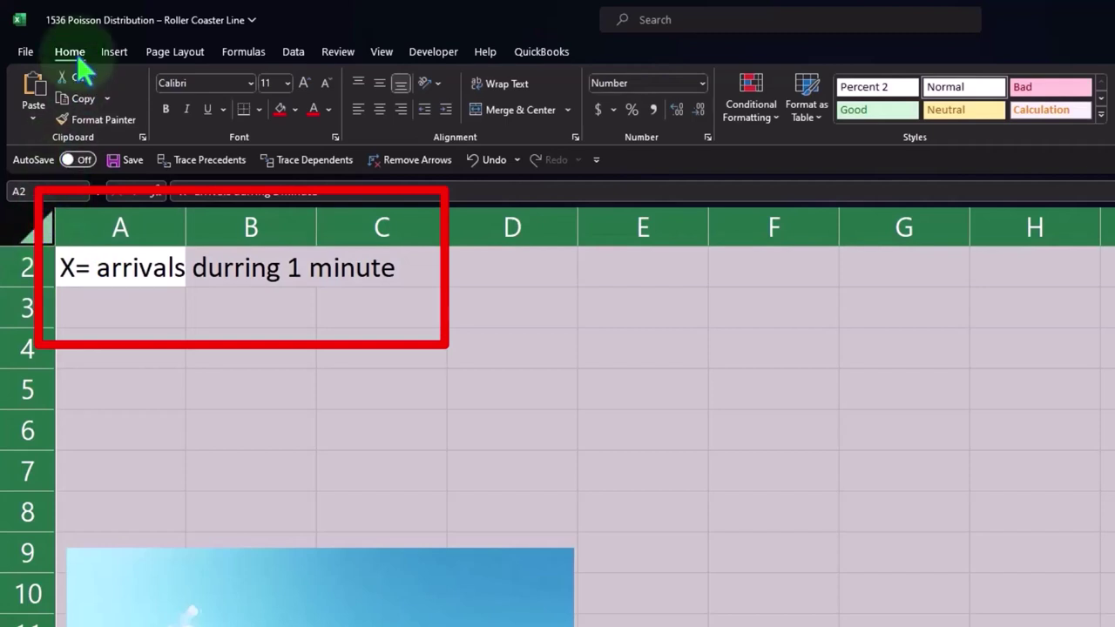
pyautogui.click(166, 109)
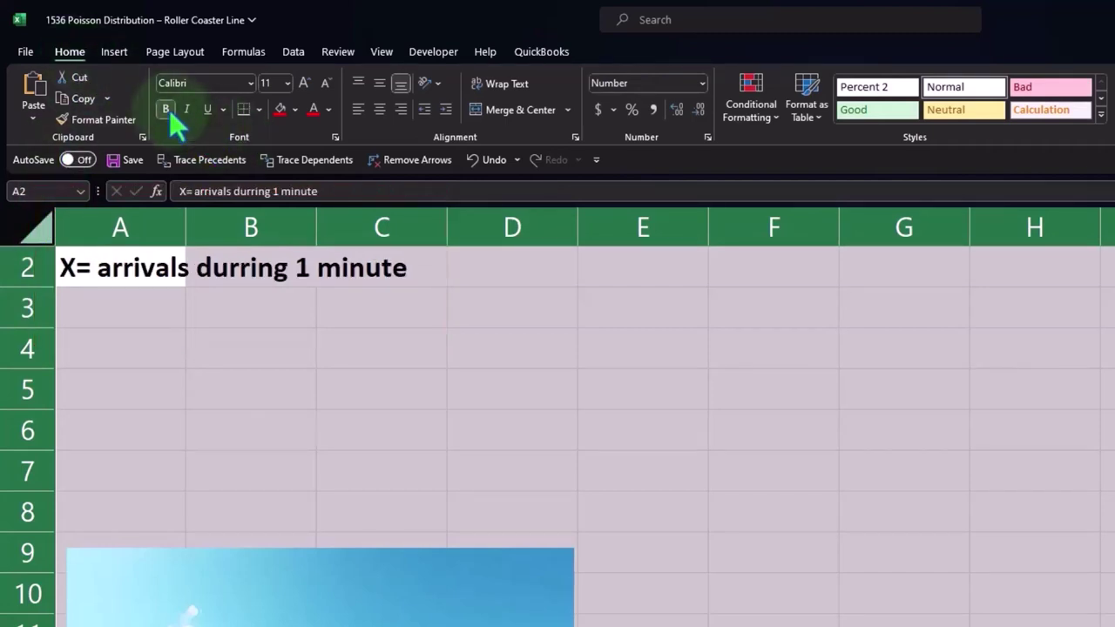
pyautogui.click(139, 357)
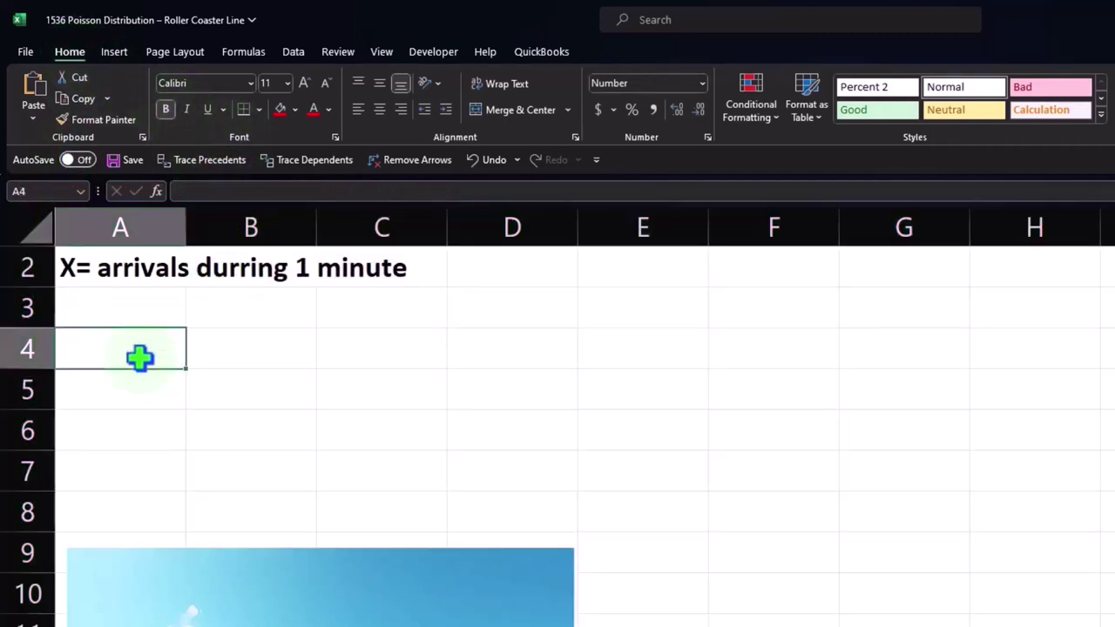
pyautogui.write('Roller cos')
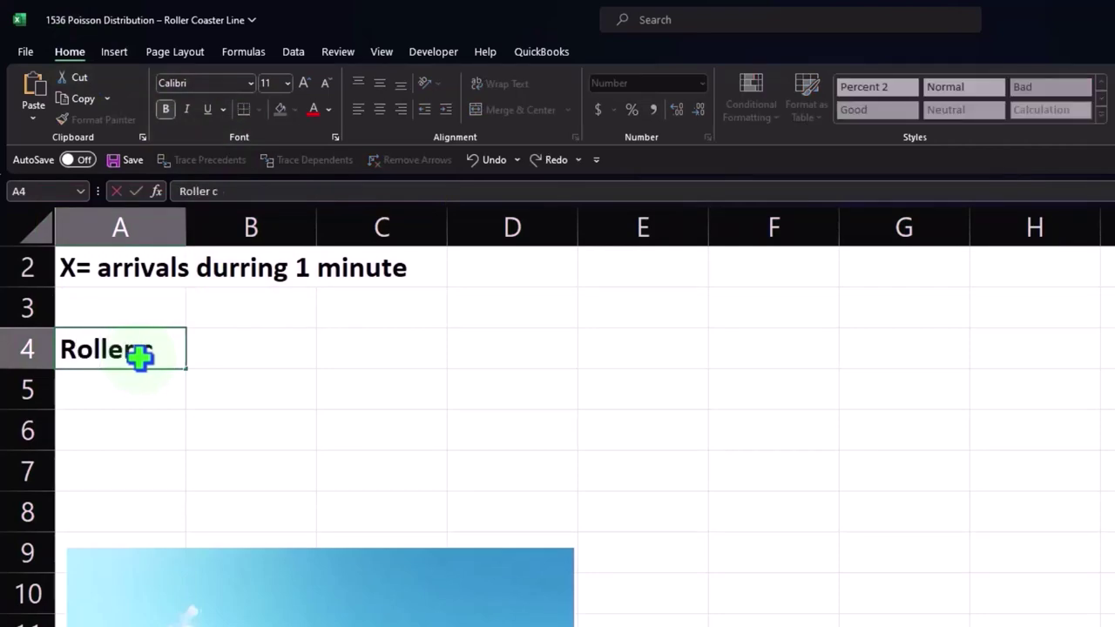
pyautogui.write('ter ri')
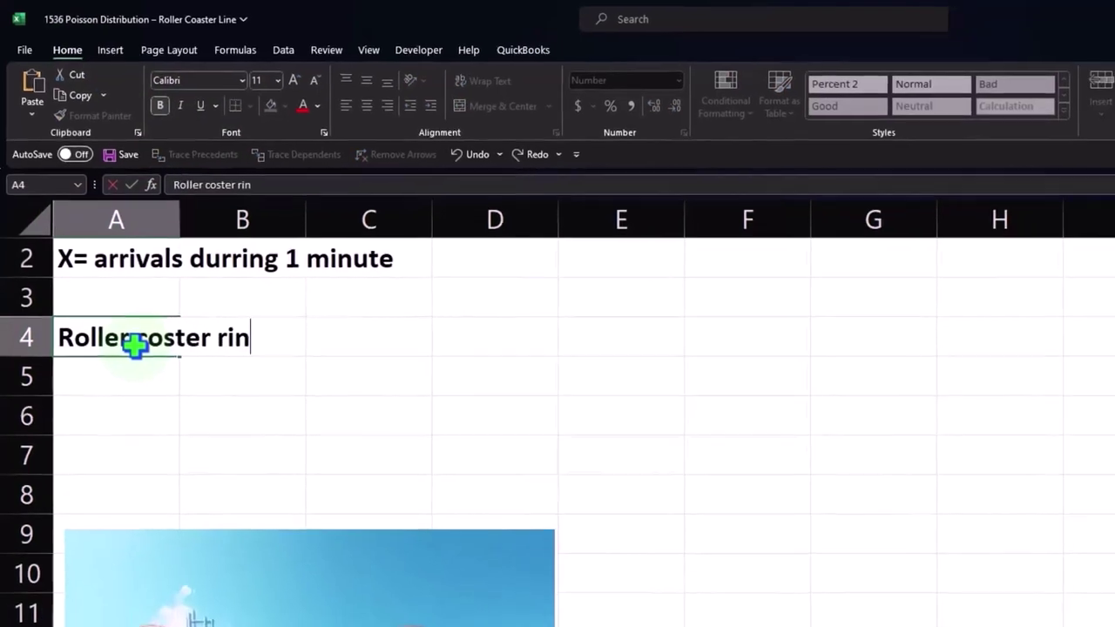
pyautogui.write('de line')
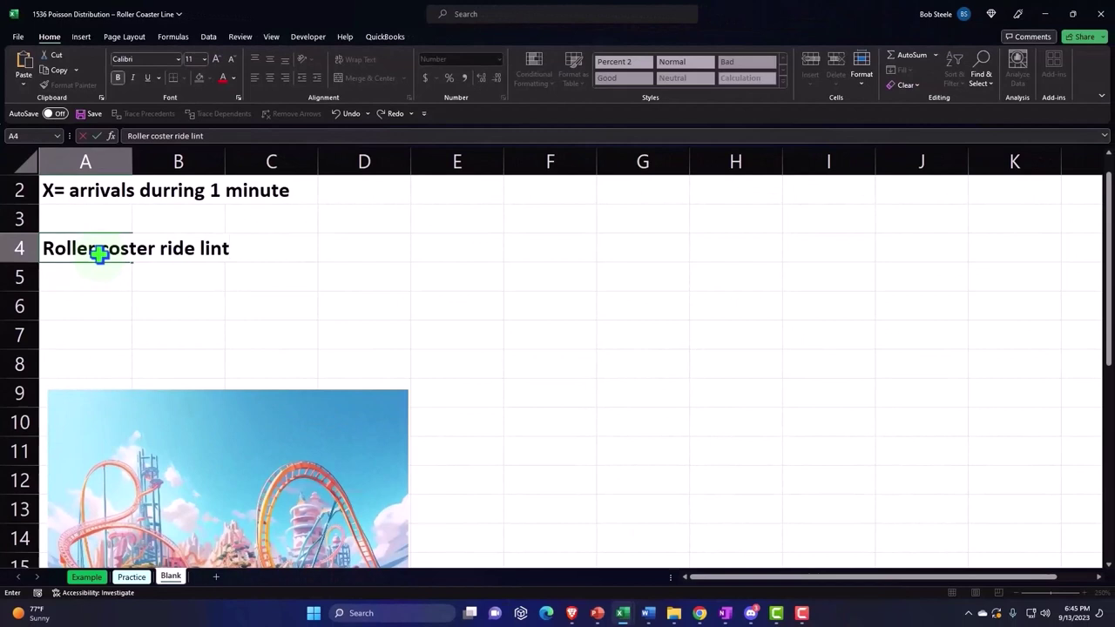
pyautogui.press('Return')
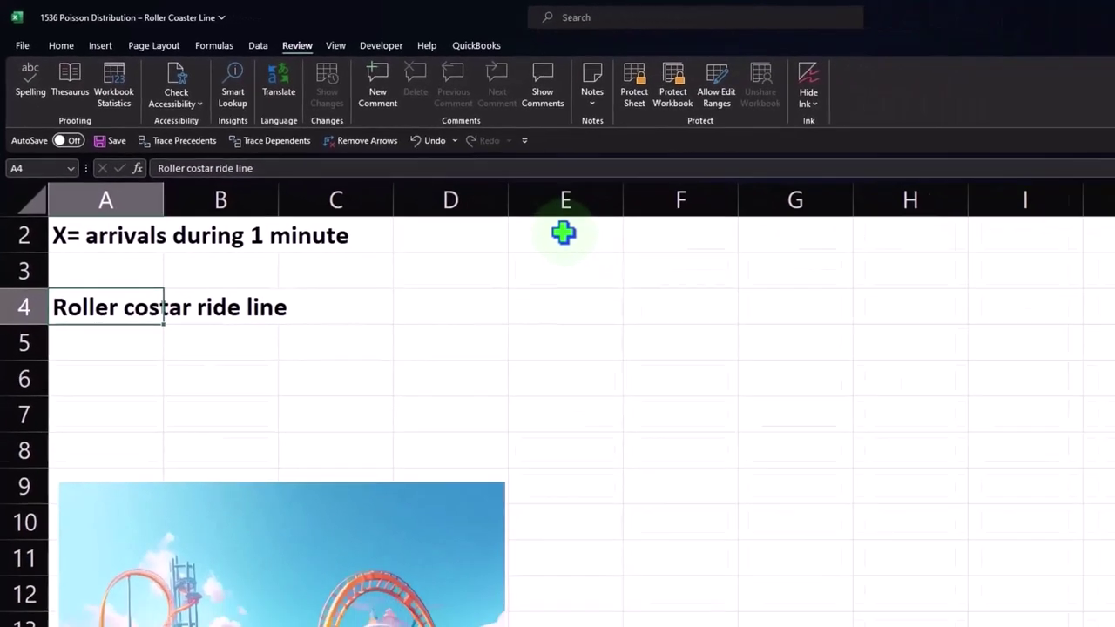
pyautogui.click(694, 287)
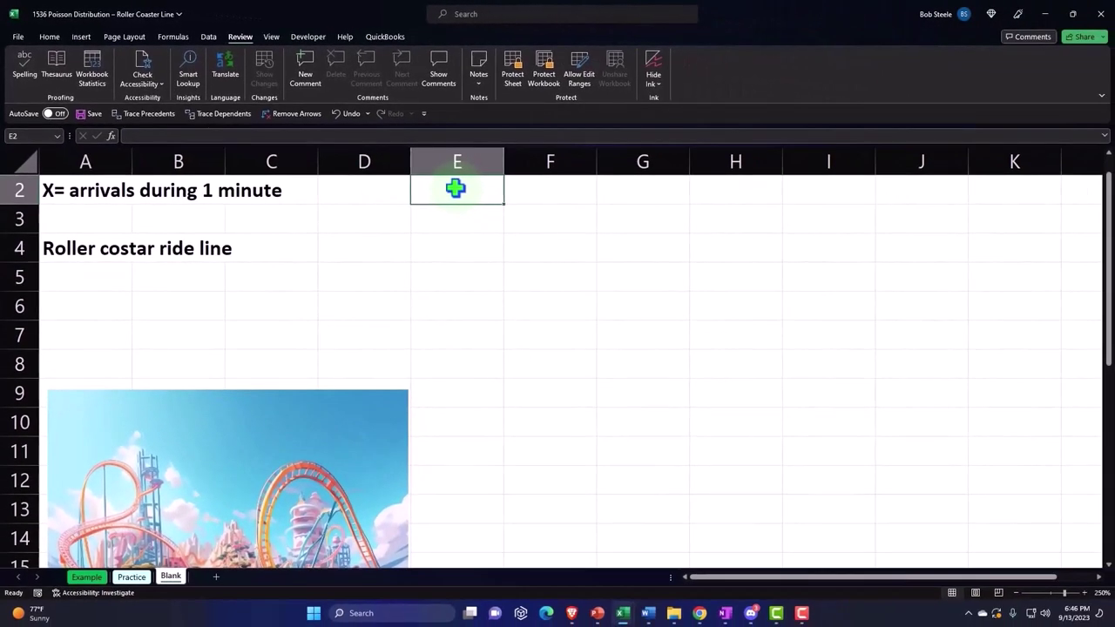
pyautogui.write('=')
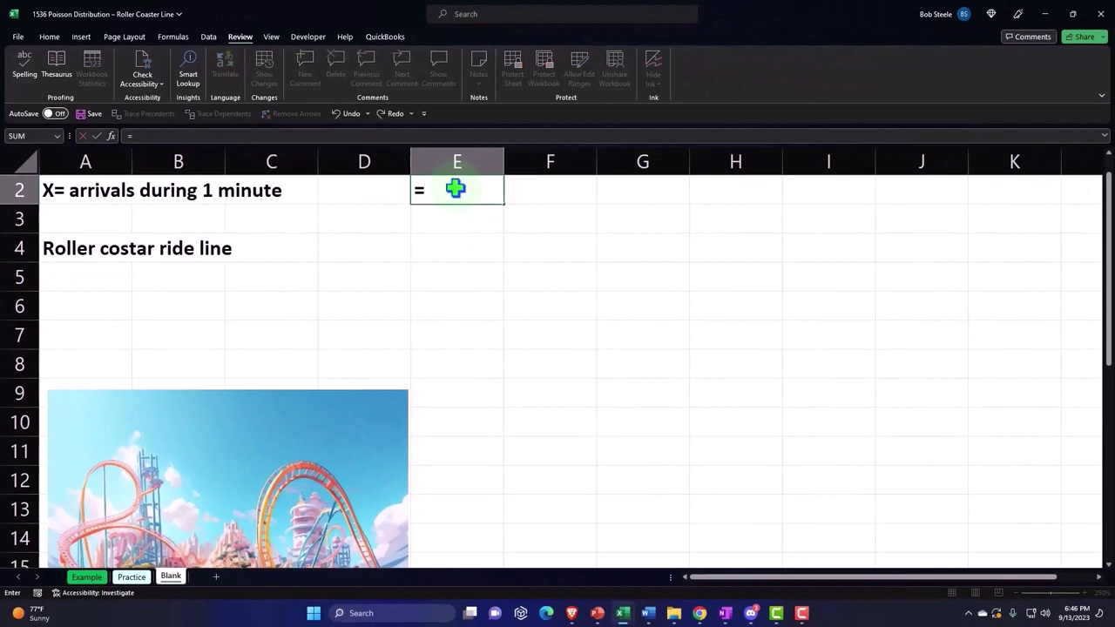
pyautogui.write('rand')
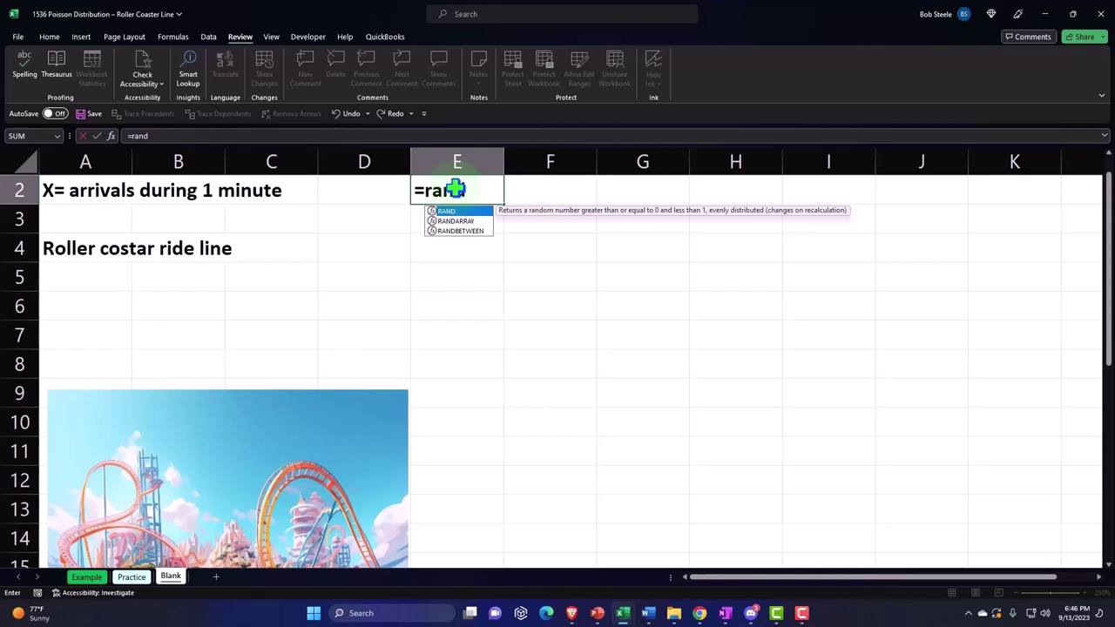
pyautogui.moveTo(453, 115)
pyautogui.mouseDown()
pyautogui.moveTo(488, 261)
pyautogui.moveTo(396, 115)
pyautogui.mouseUp()
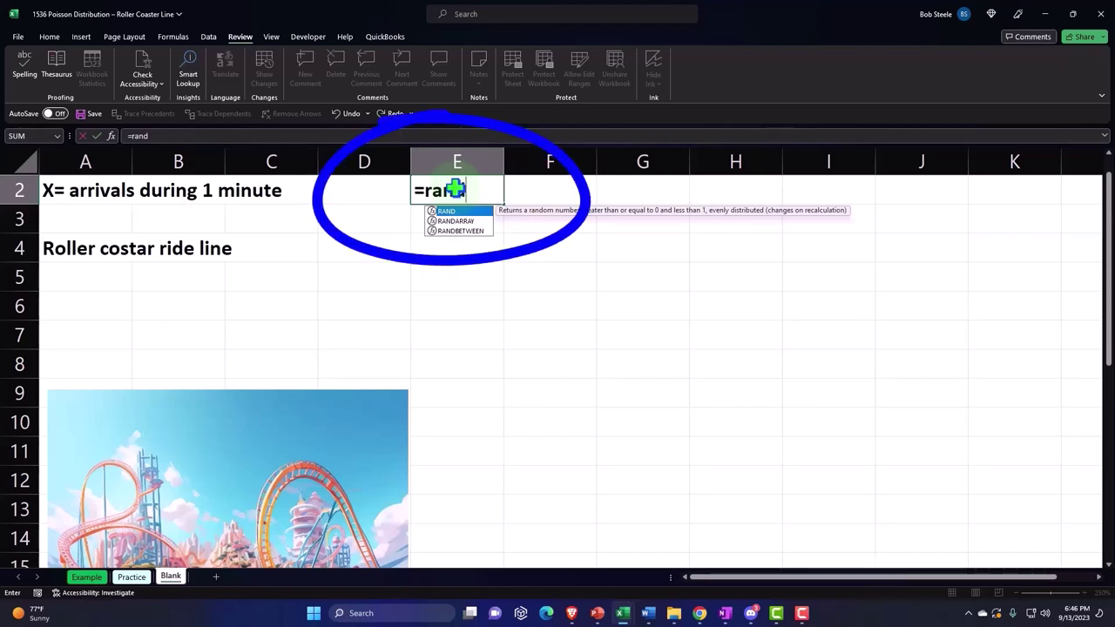
pyautogui.press('BackSpace')
pyautogui.press('BackSpace')
pyautogui.press('BackSpace')
pyautogui.press('BackSpace')
pyautogui.press('BackSpace')
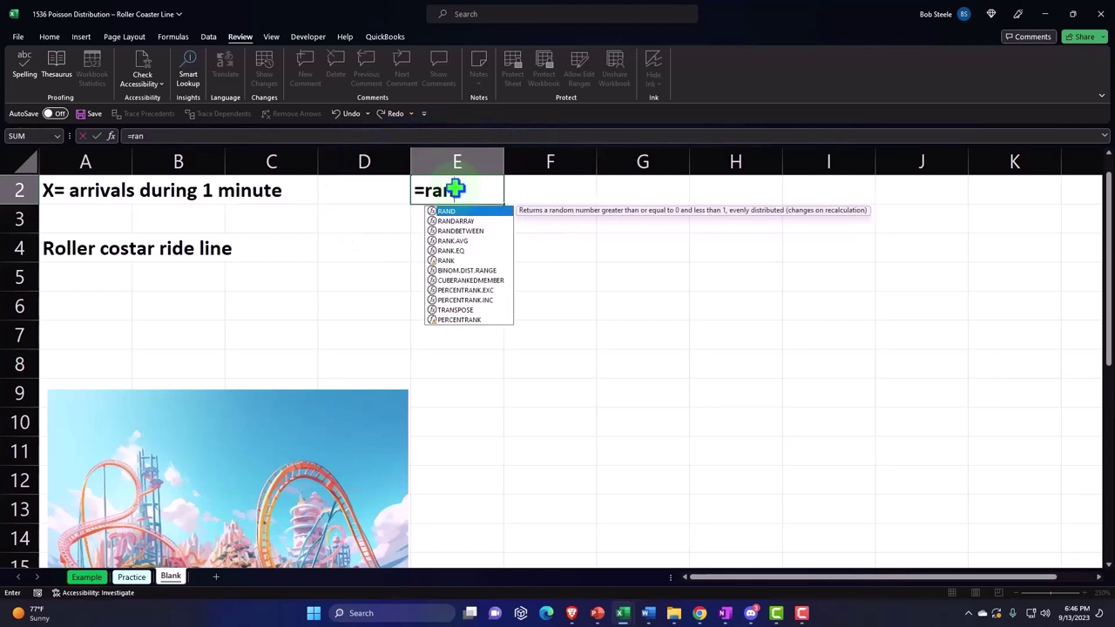
pyautogui.press('Down')
pyautogui.press('Down')
pyautogui.press('Down')
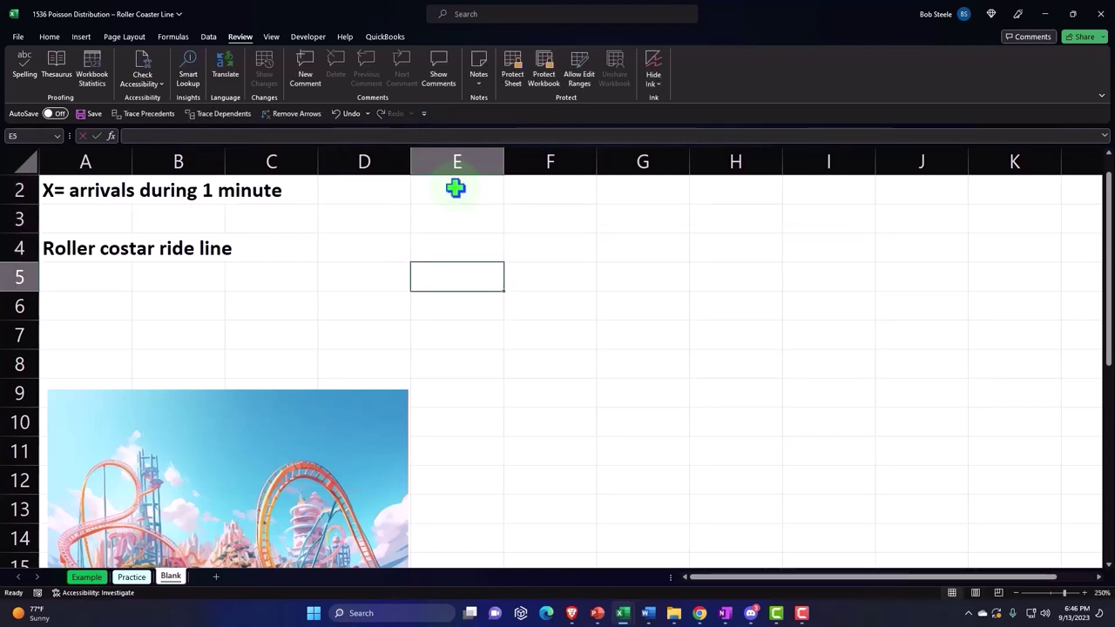
pyautogui.press('Left')
pyautogui.press('Left')
pyautogui.press('Left')
pyautogui.press('Left')
# Type the label Mean in A6 and the mean value in B6
pyautogui.press('Down')
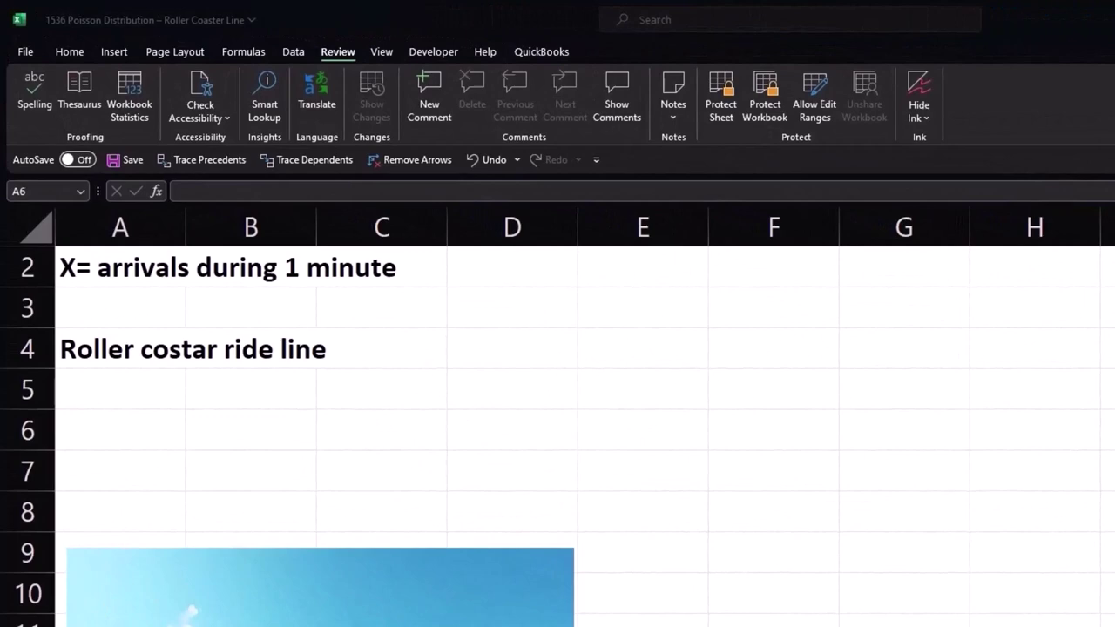
pyautogui.click(155, 424)
pyautogui.write('Mean')
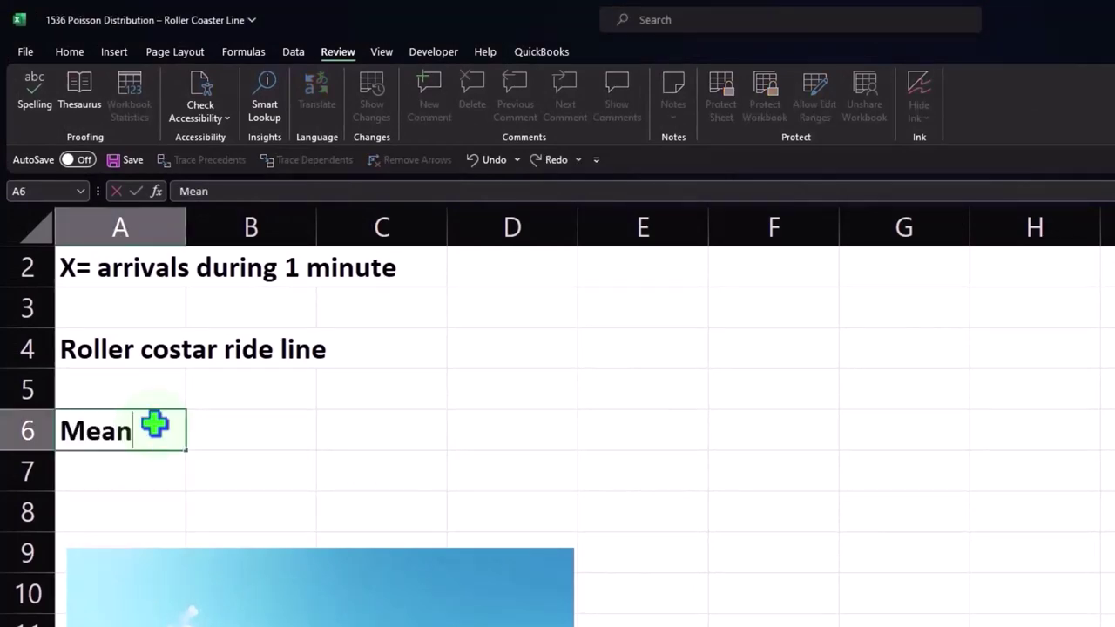
pyautogui.press('Tab')
pyautogui.write('2.')
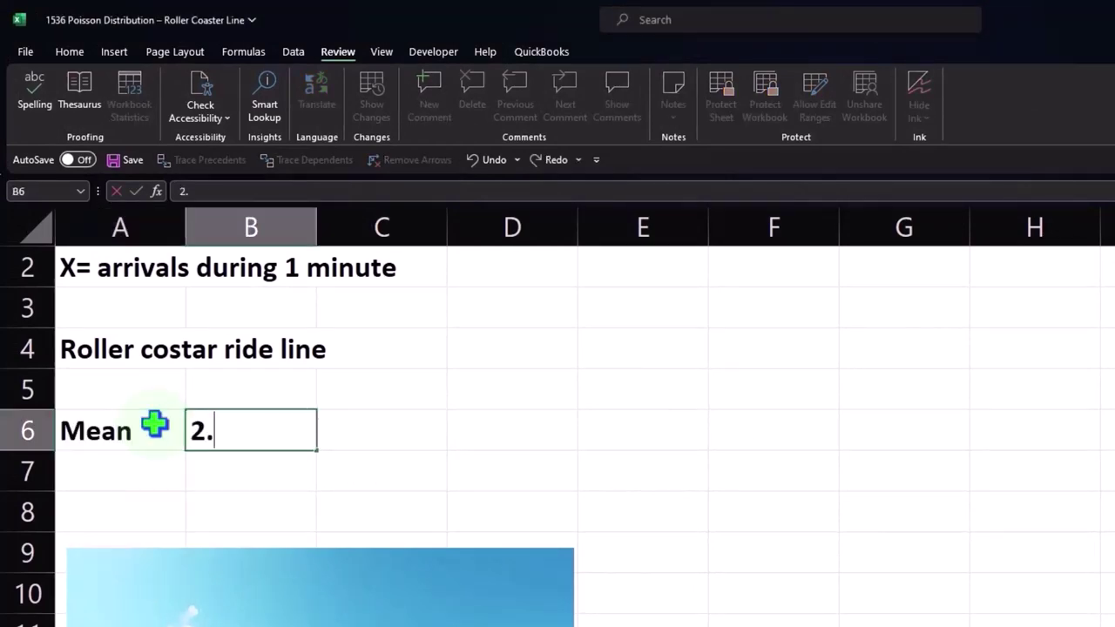
pyautogui.press('Return')
# Increase B6's decimal places twice so the mean displays as 2.75
pyautogui.press('Up')
pyautogui.press('Right')
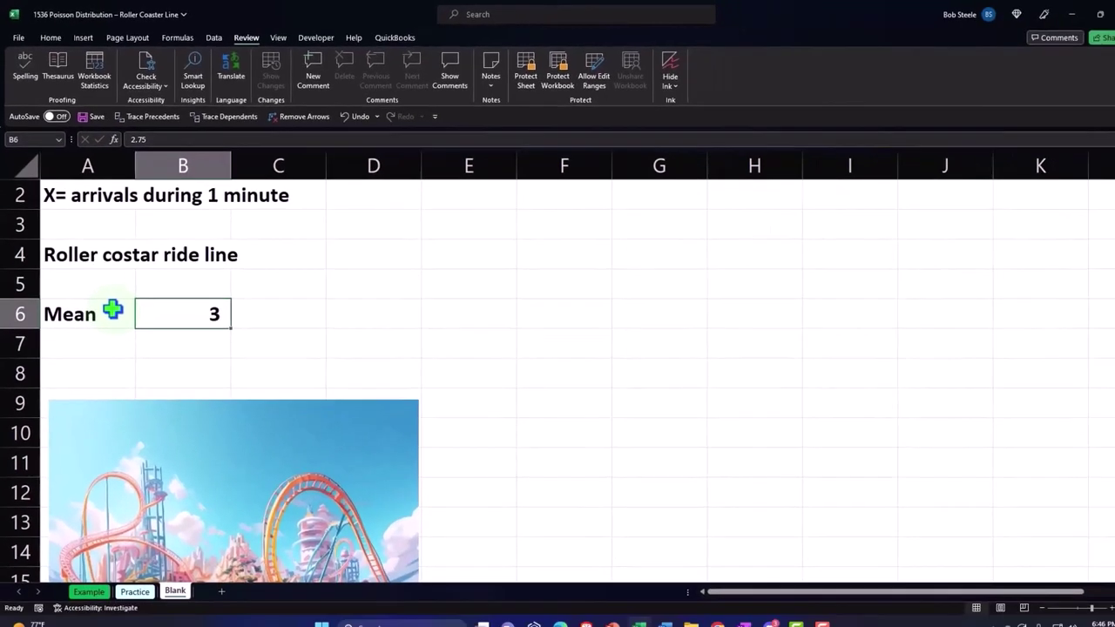
pyautogui.click(50, 37)
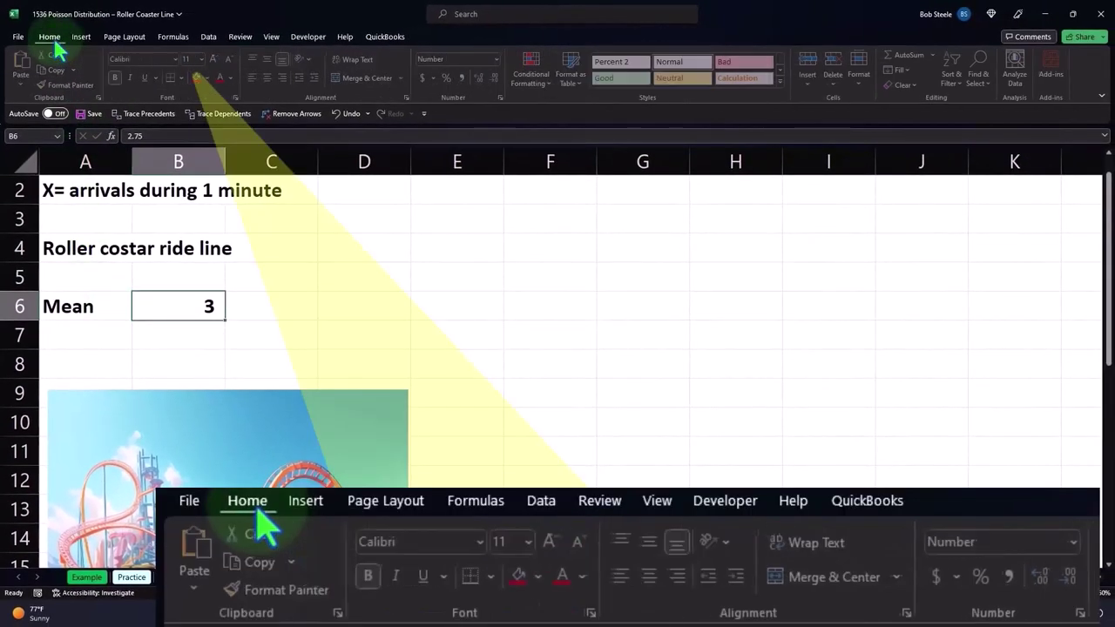
pyautogui.click(482, 80)
pyautogui.click(480, 77)
pyautogui.click(512, 235)
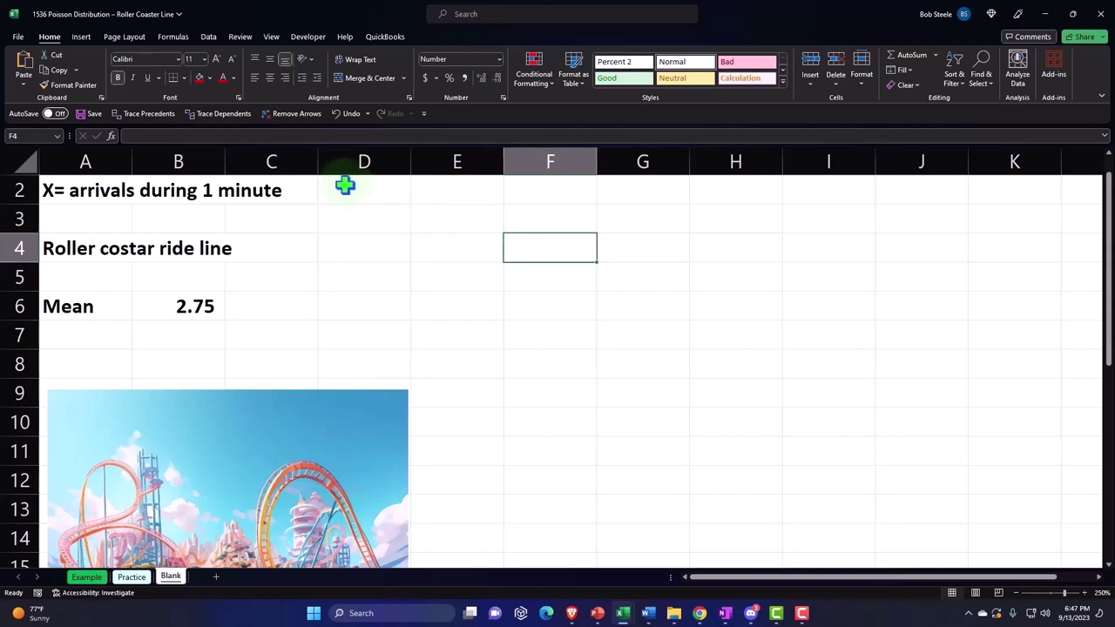
# Widen column C, then bring up the File backstage Home page
pyautogui.moveTo(318, 161); pyautogui.dragTo(412, 176)
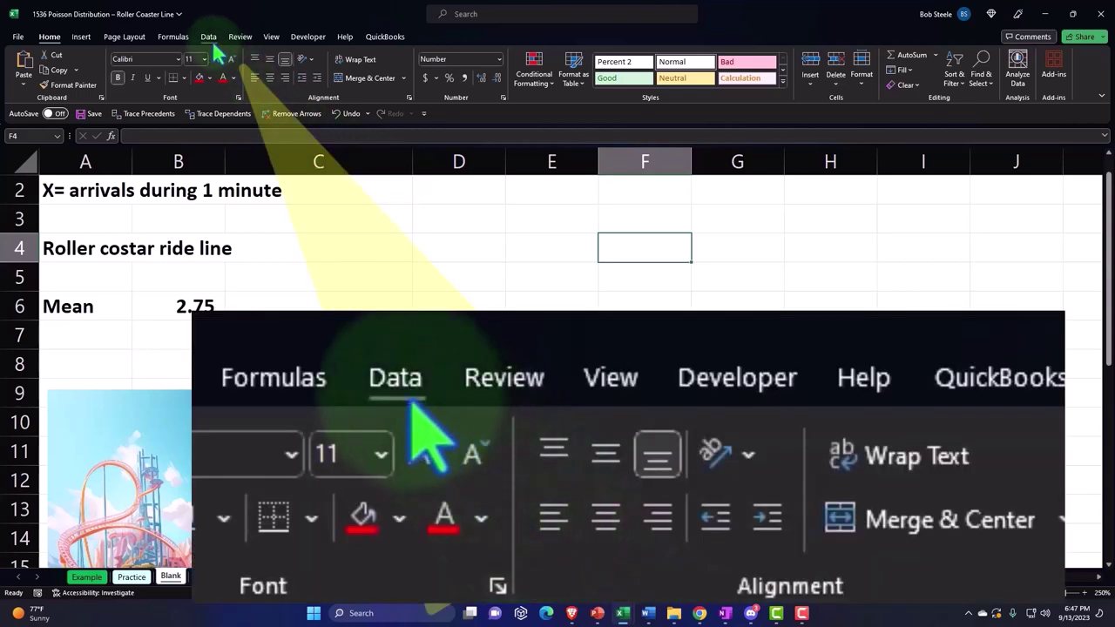
pyautogui.click(209, 39)
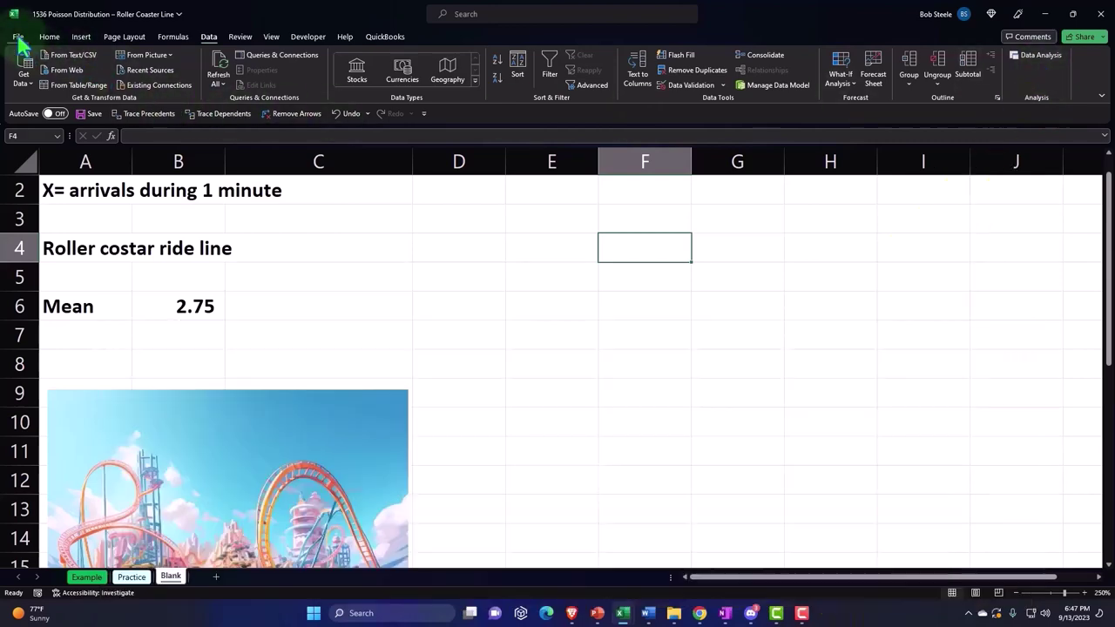
pyautogui.click(18, 37)
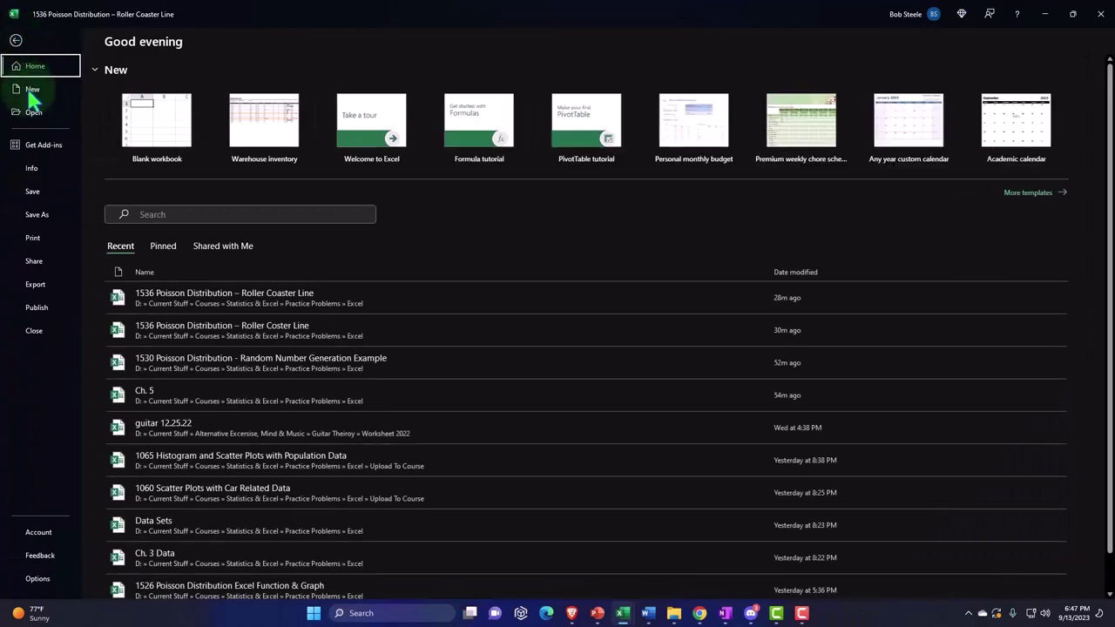
# Confirm Analysis ToolPak is checked in Options' Excel Add-ins list, then return to the sheet
pyautogui.click(37, 578)
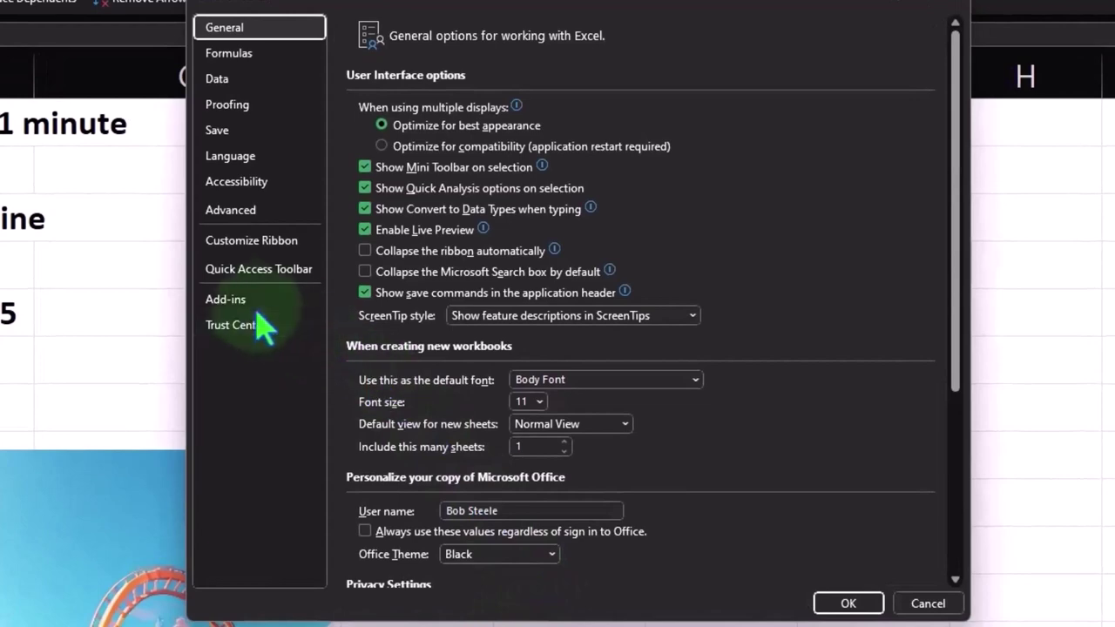
pyautogui.click(248, 300)
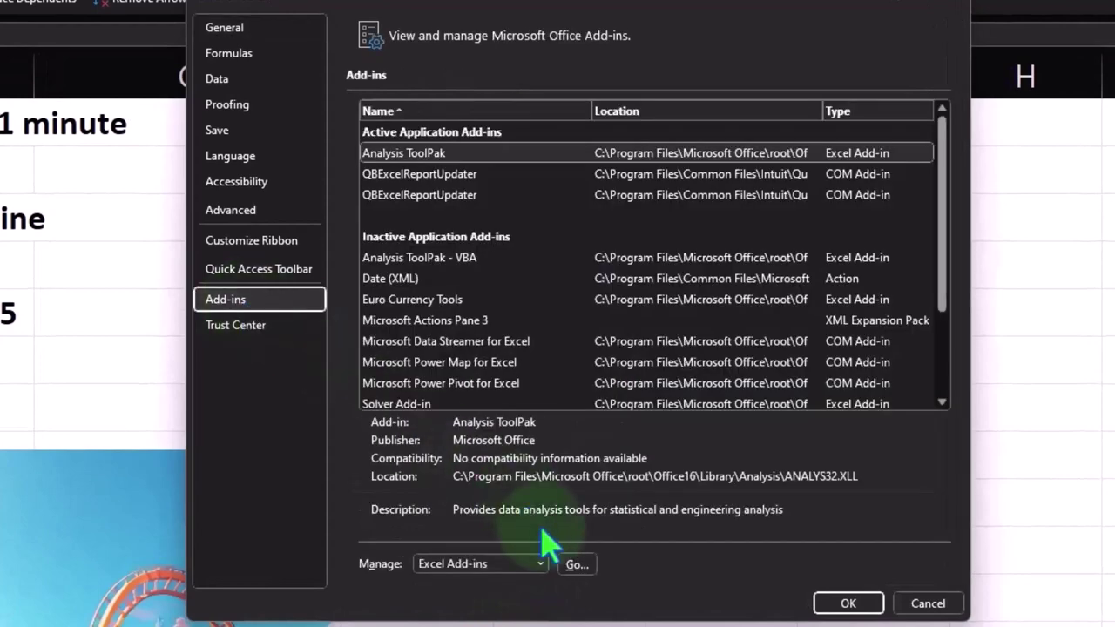
pyautogui.click(536, 563)
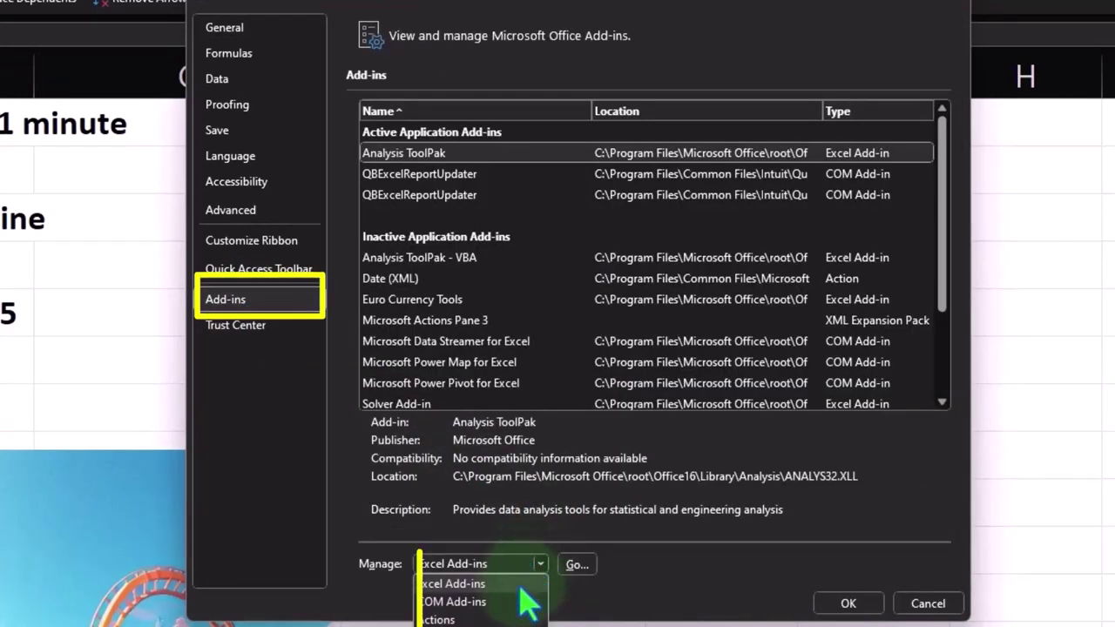
pyautogui.click(520, 584)
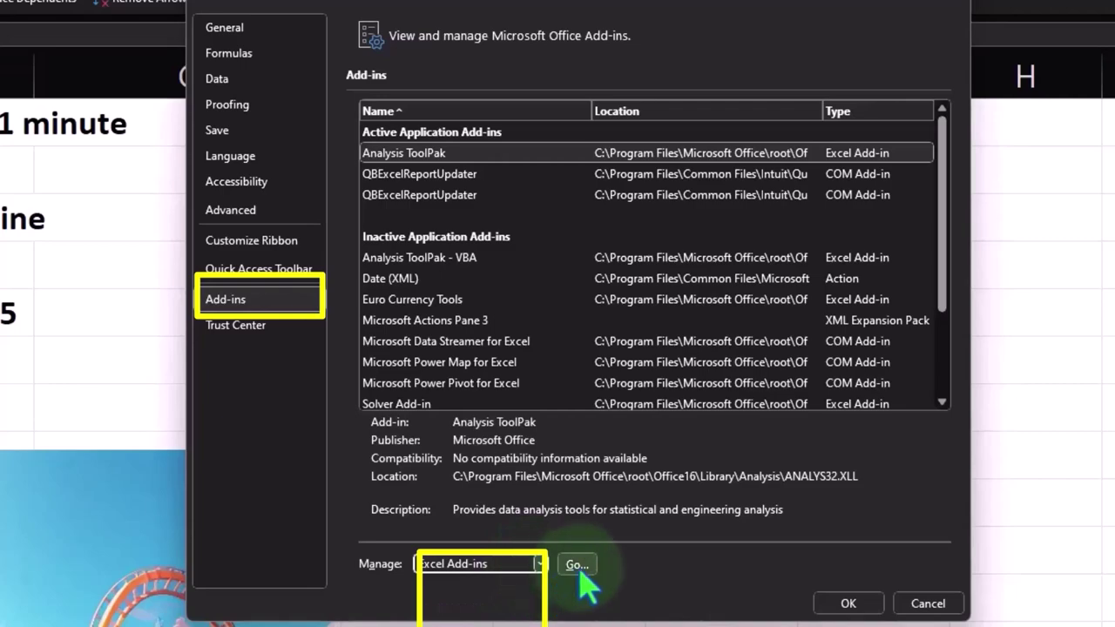
pyautogui.click(579, 566)
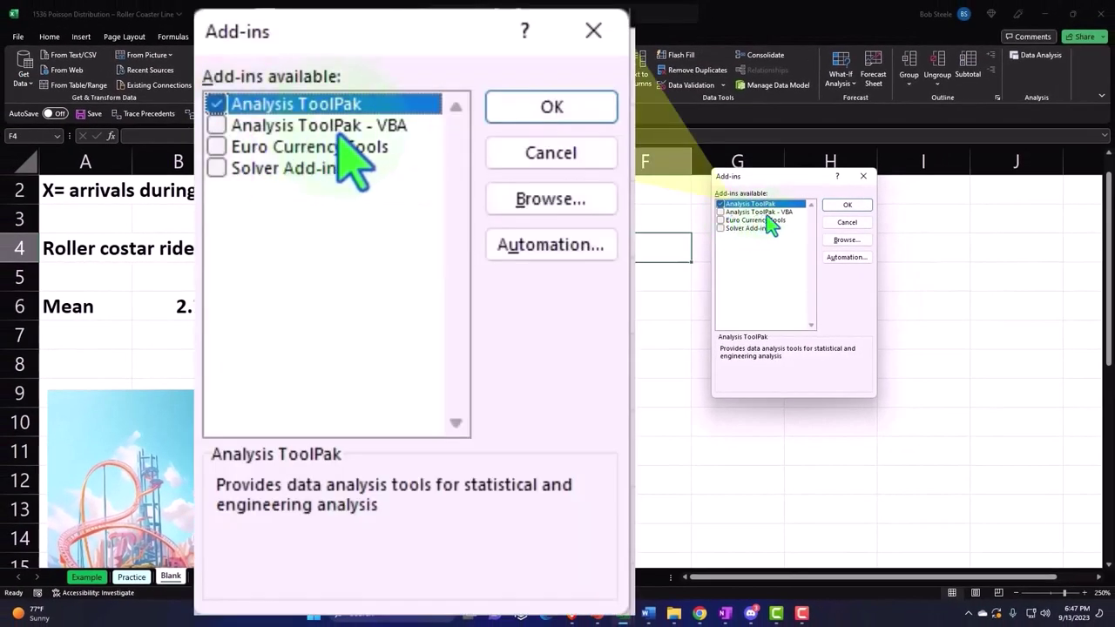
pyautogui.click(864, 179)
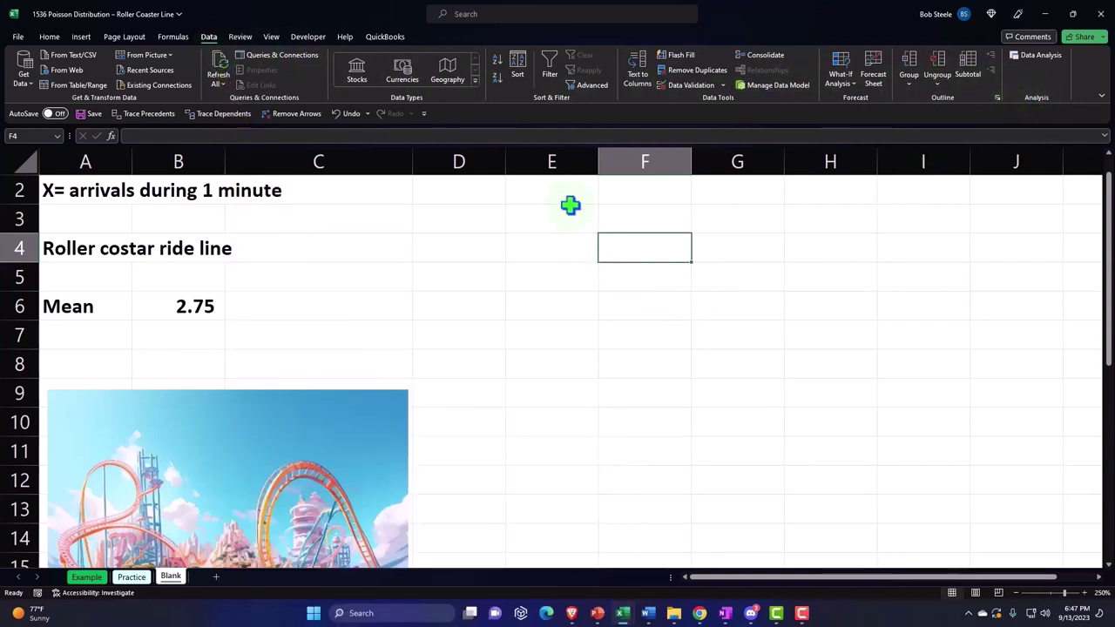
# Enter X in E2 and give it a black fill with white font
pyautogui.click(558, 183)
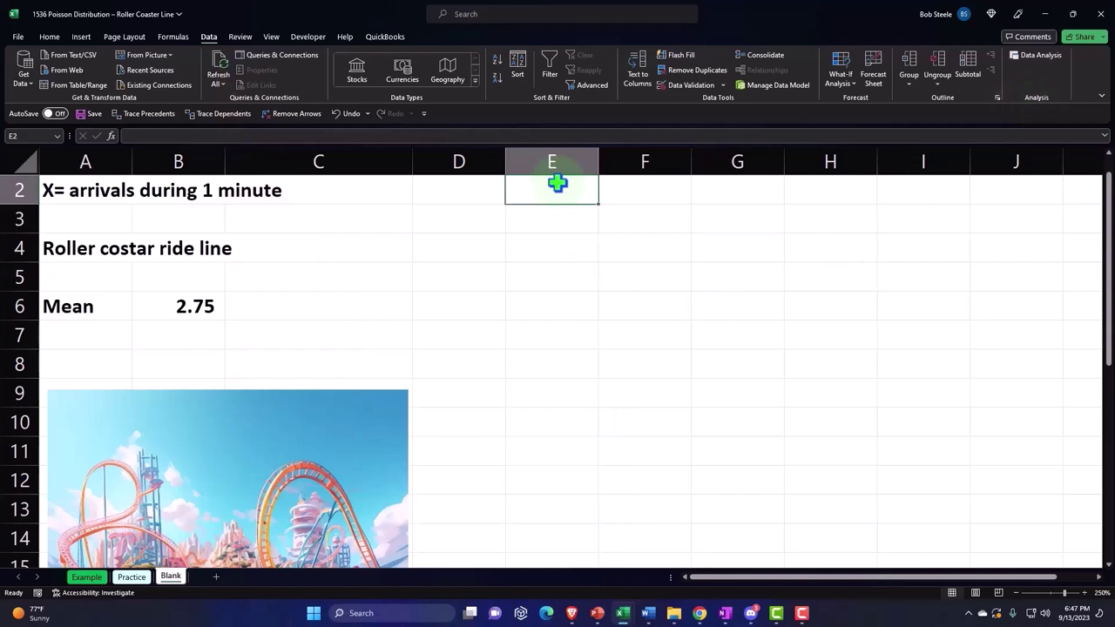
pyautogui.write('X')
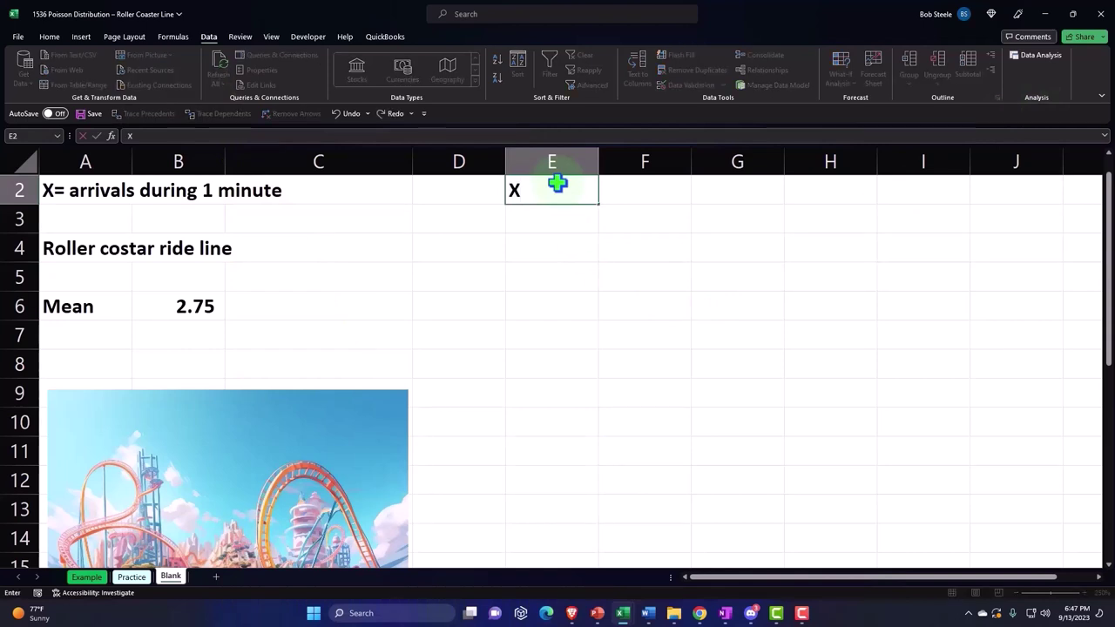
pyautogui.press('Return')
pyautogui.click(557, 183)
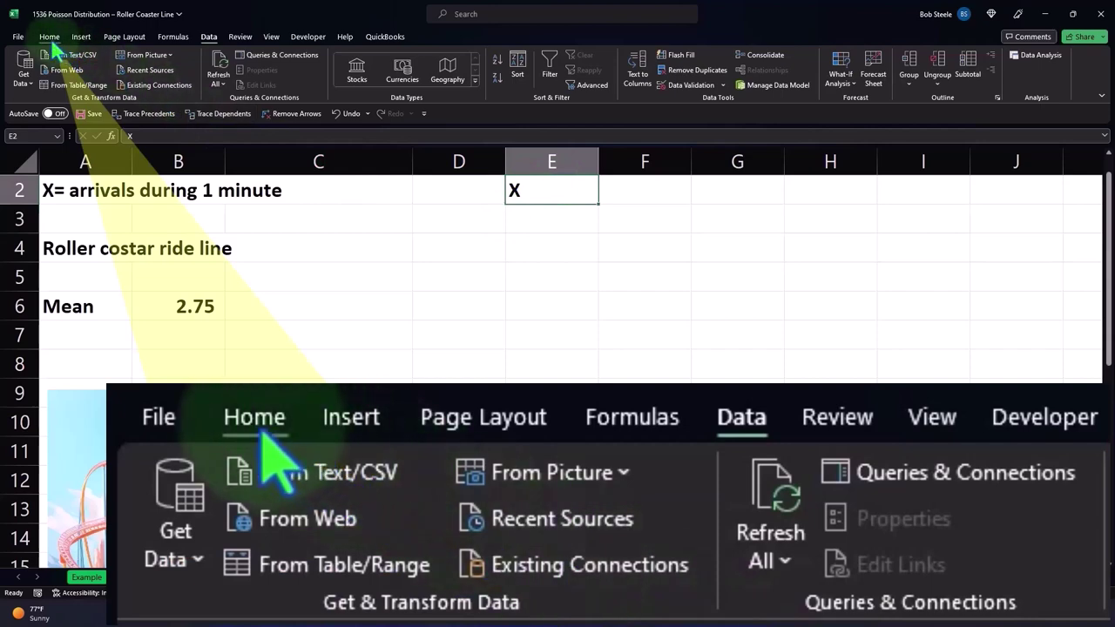
pyautogui.click(49, 36)
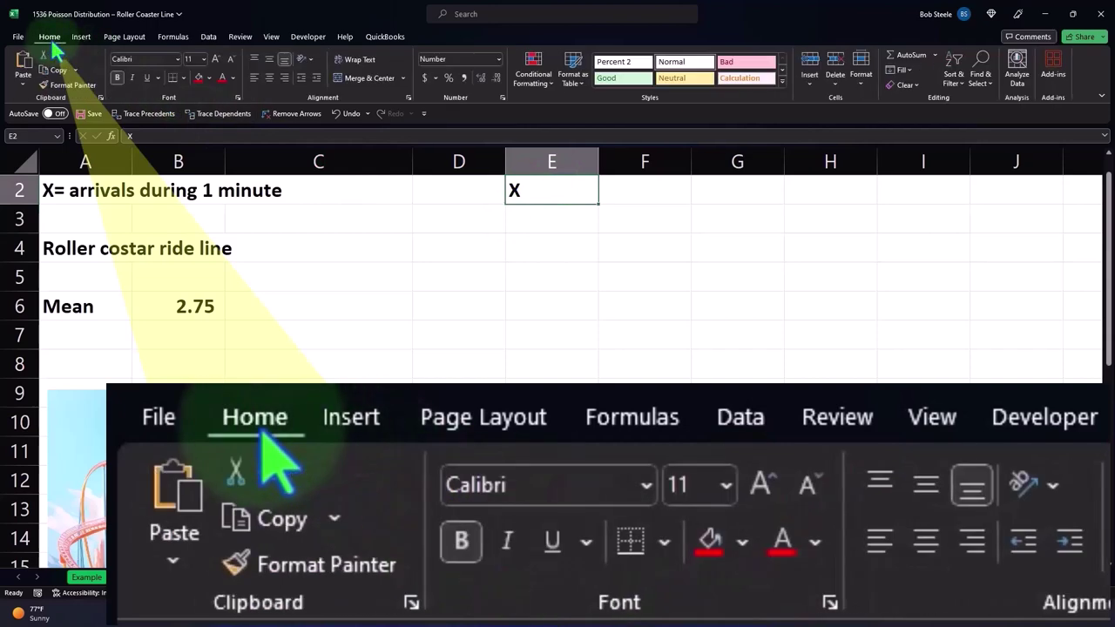
pyautogui.click(209, 77)
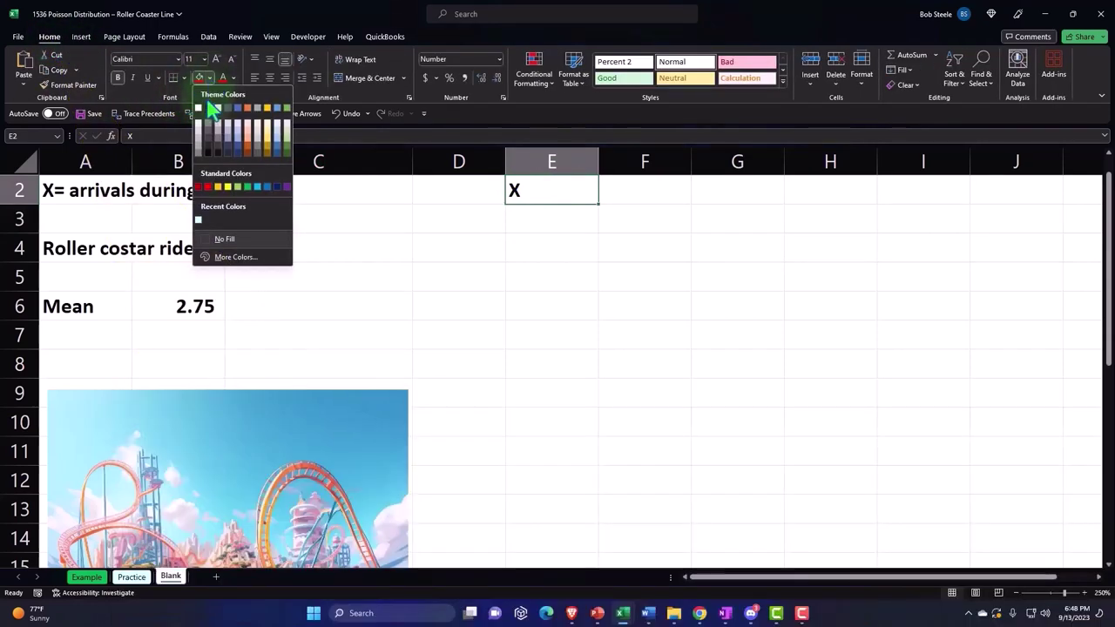
pyautogui.click(203, 107)
pyautogui.click(231, 79)
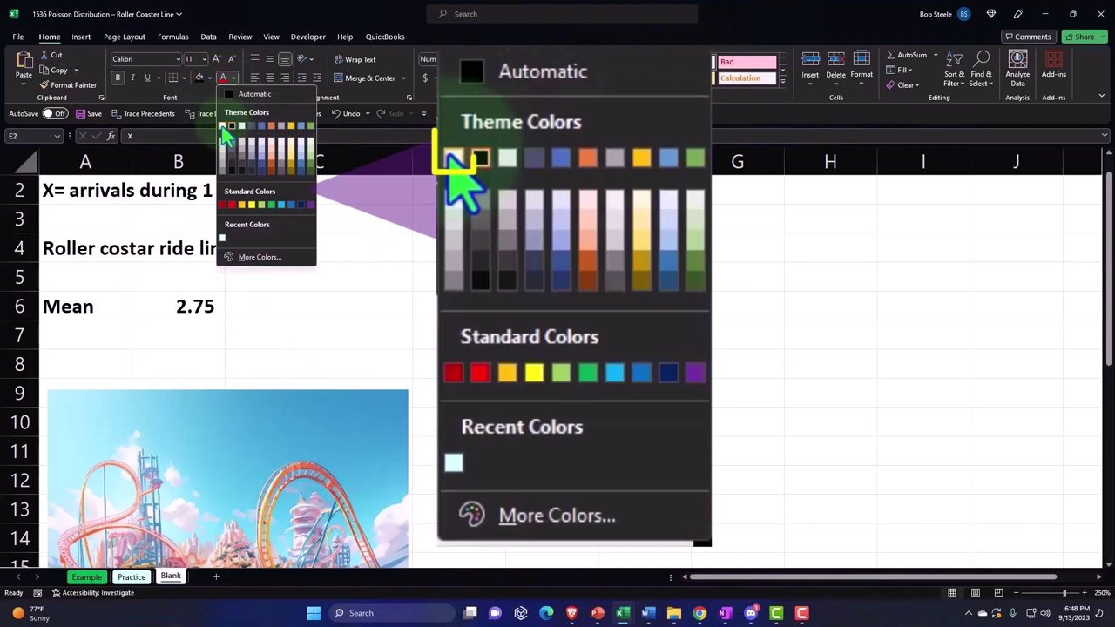
pyautogui.click(223, 127)
pyautogui.click(550, 225)
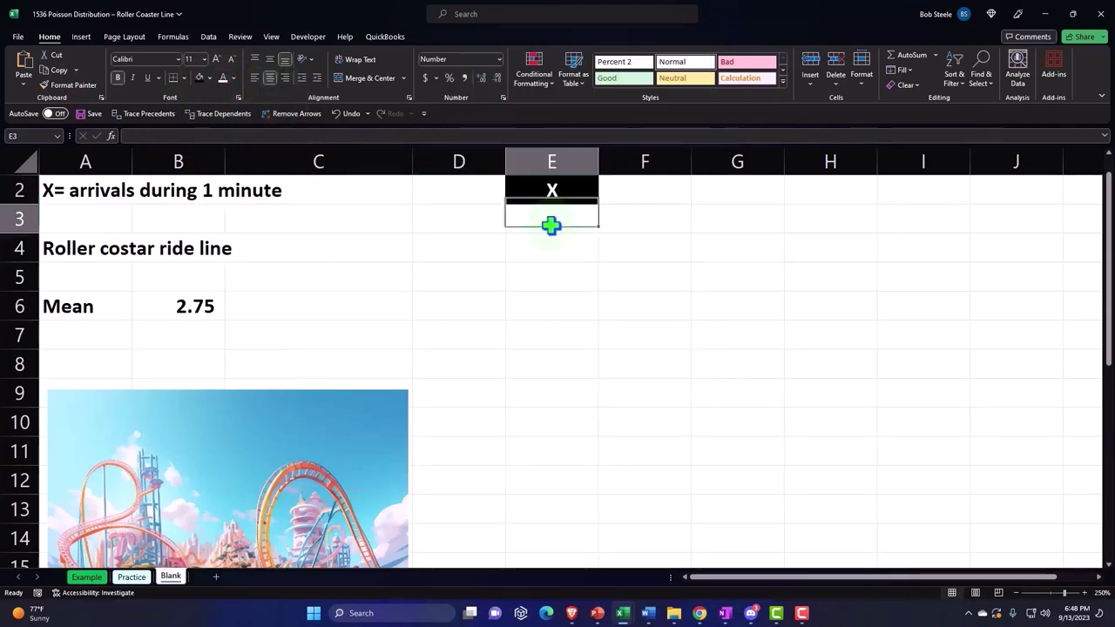